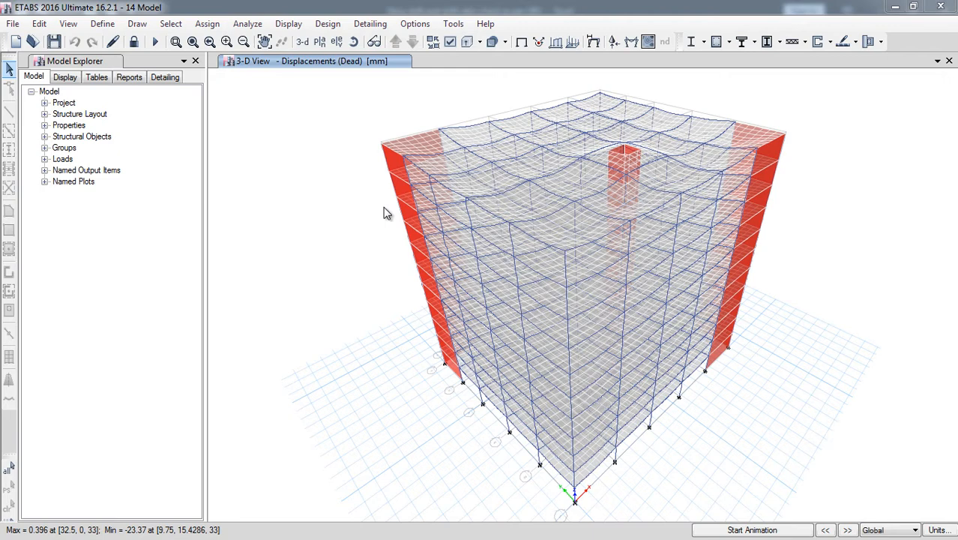
Open the story response plot of maximum story displacement and show it for load case EQ+x.
left_click(289, 23)
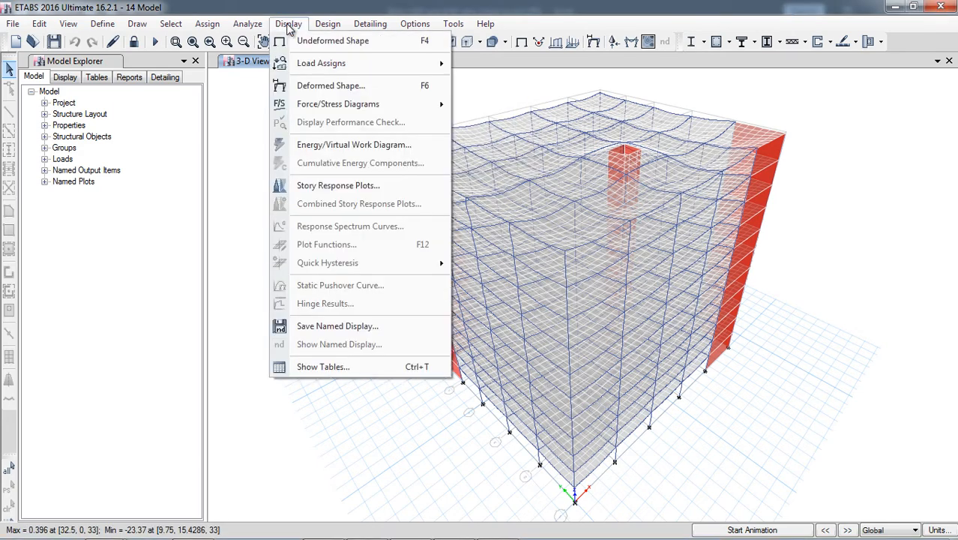
left_click(171, 23)
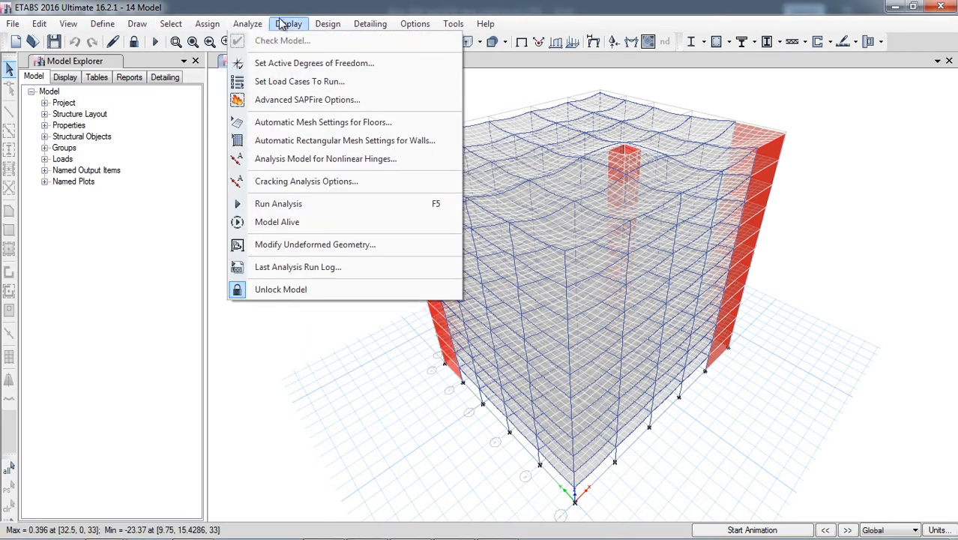
mouse_move(285, 23)
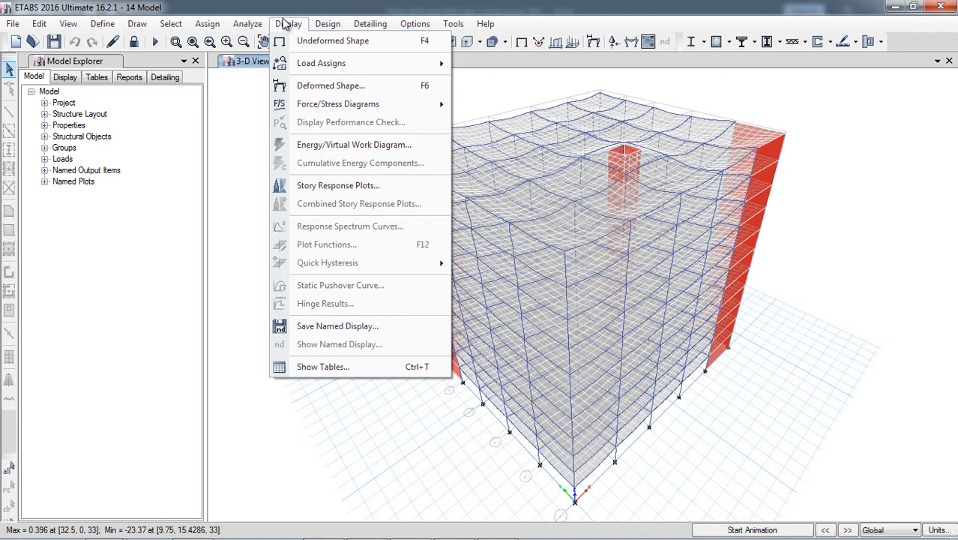
left_click(339, 188)
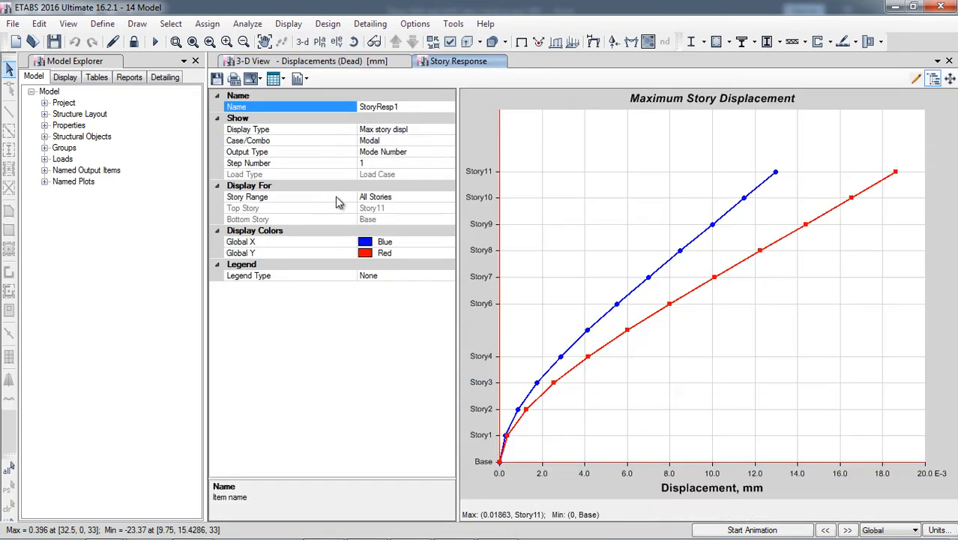
left_click(420, 141)
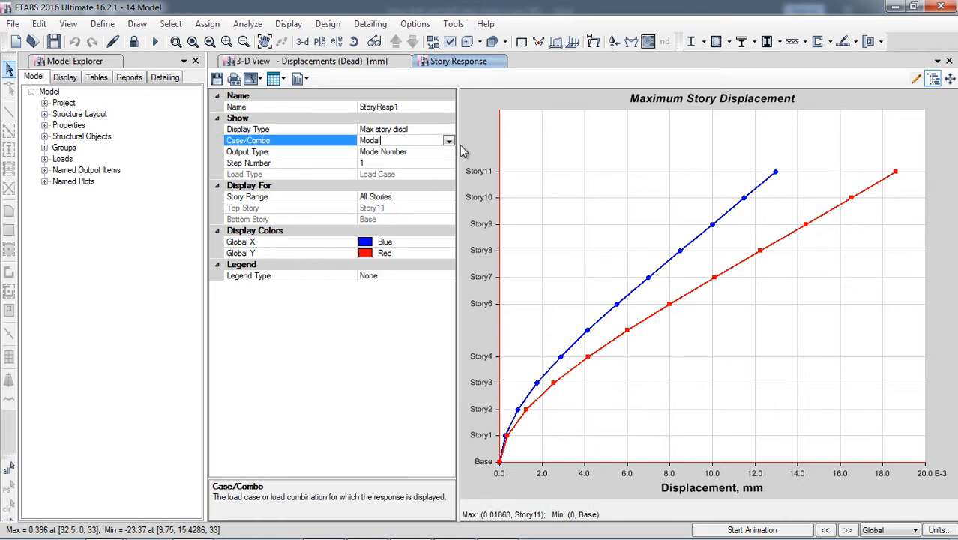
left_click(448, 141)
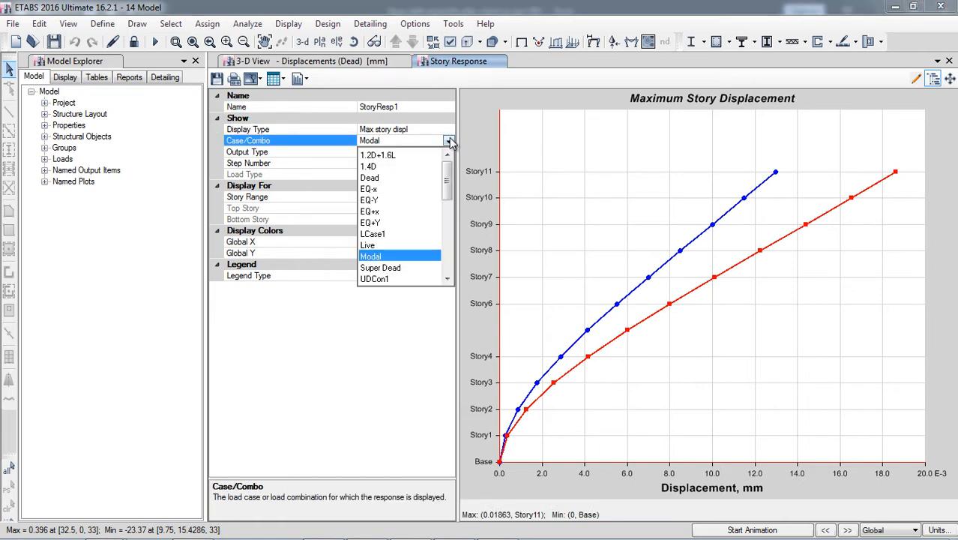
left_click(398, 213)
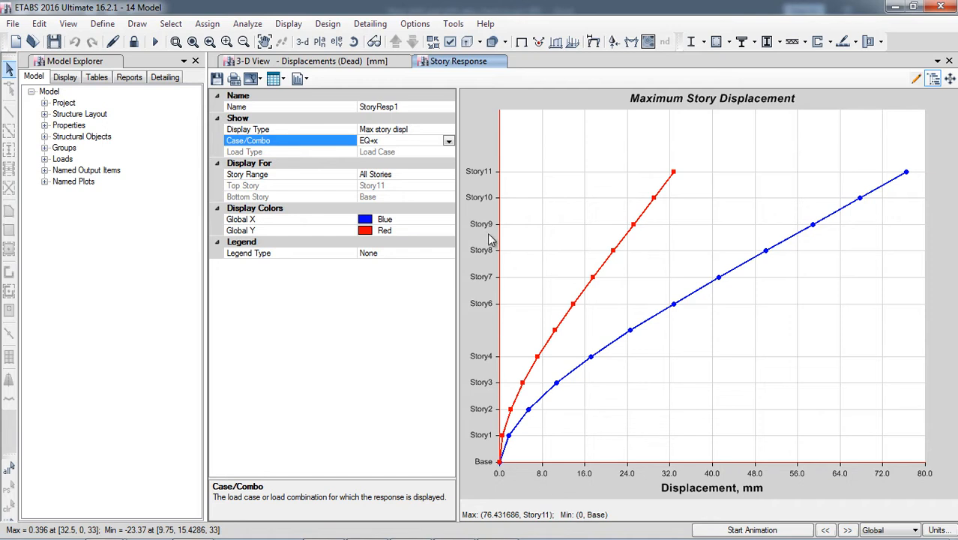
Switch the story response plot to load case EQ-Y with Max story drifts as the display type.
left_click(449, 142)
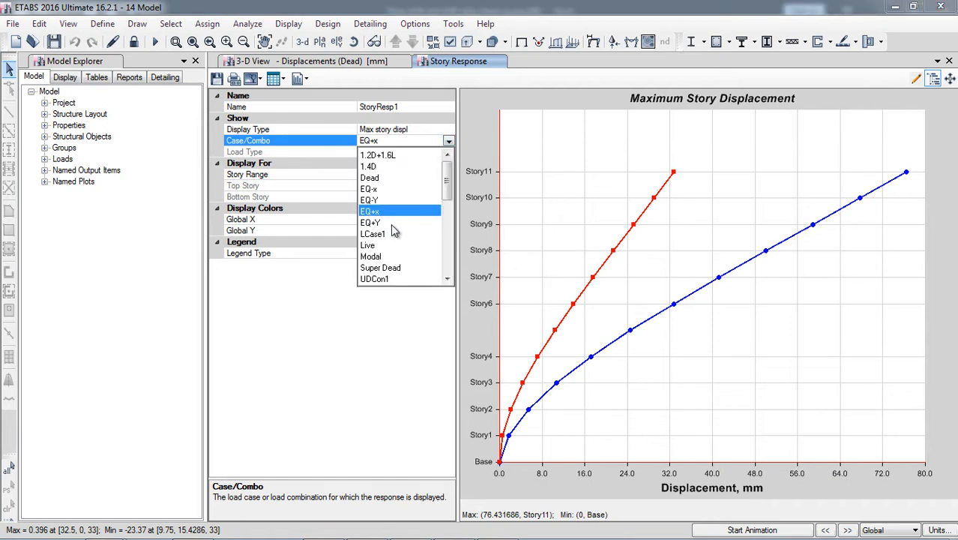
left_click(383, 200)
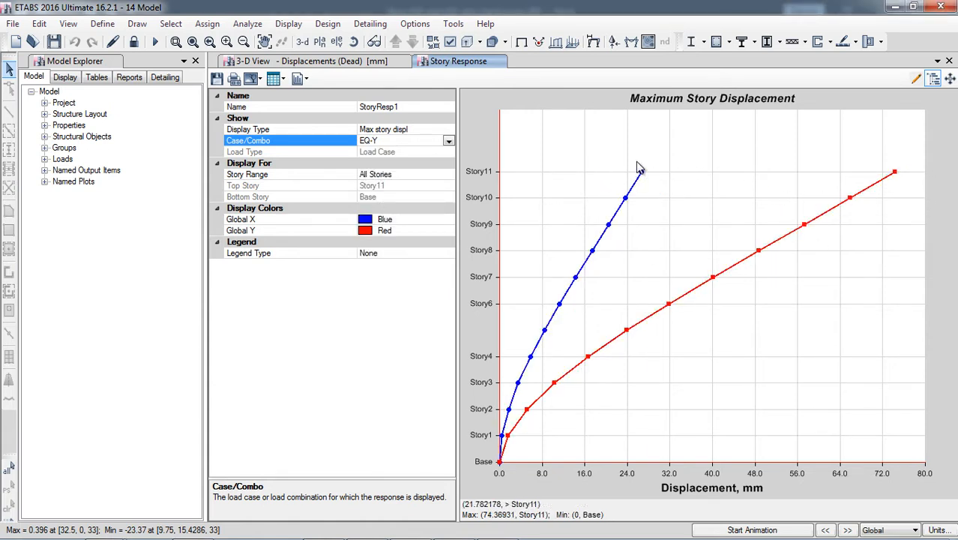
left_click(423, 129)
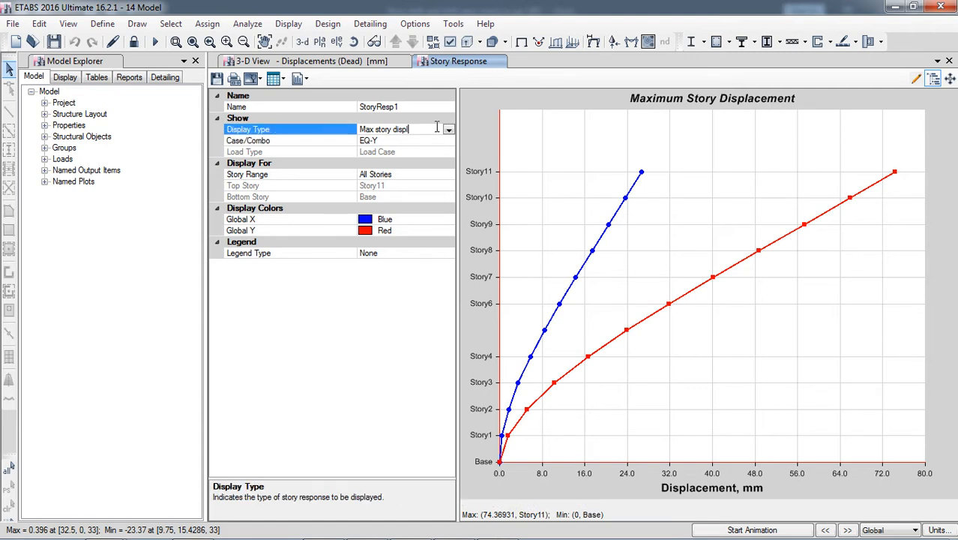
left_click(449, 131)
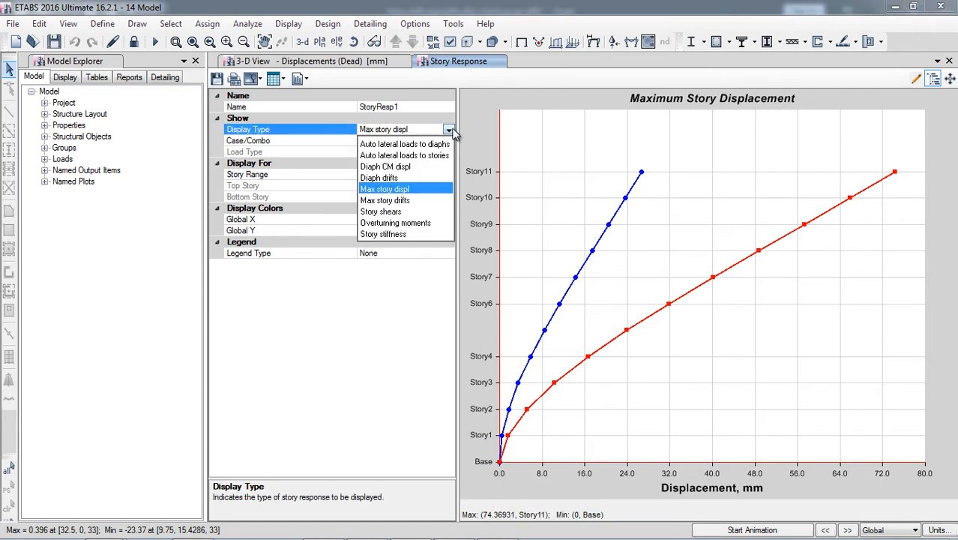
left_click(399, 201)
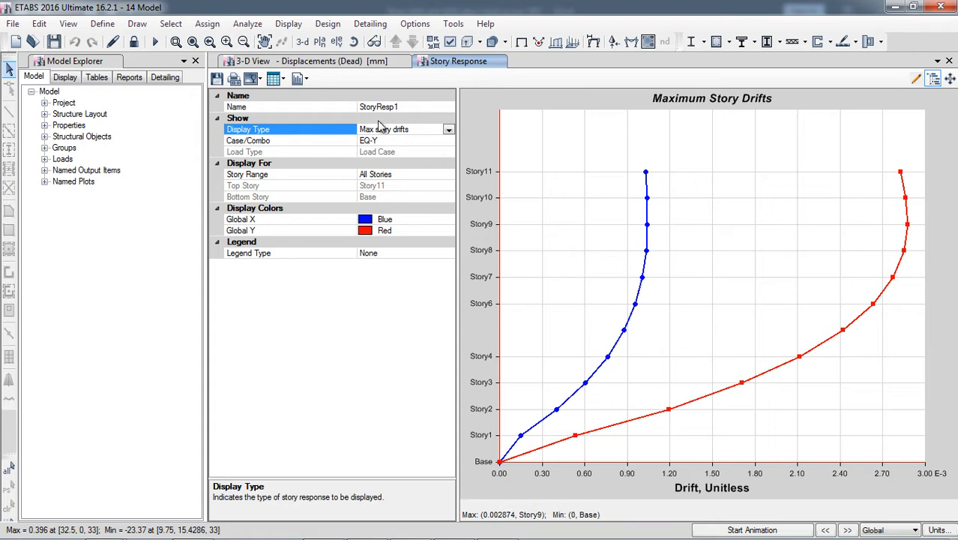
Generate the detailed report of the story drifts plot, view its tabulated values, and close the report and the plot.
left_click(306, 79)
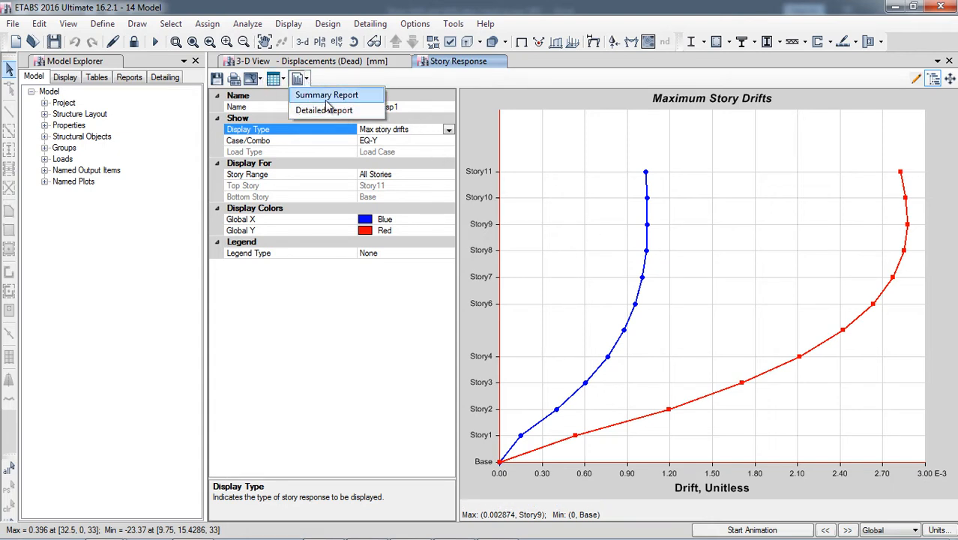
left_click(323, 111)
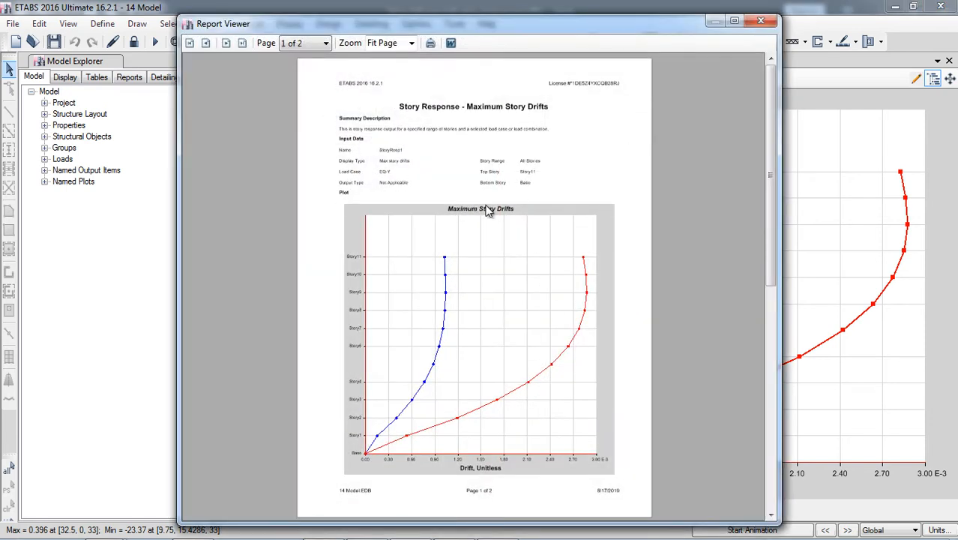
left_click_drag(768, 130, 768, 286)
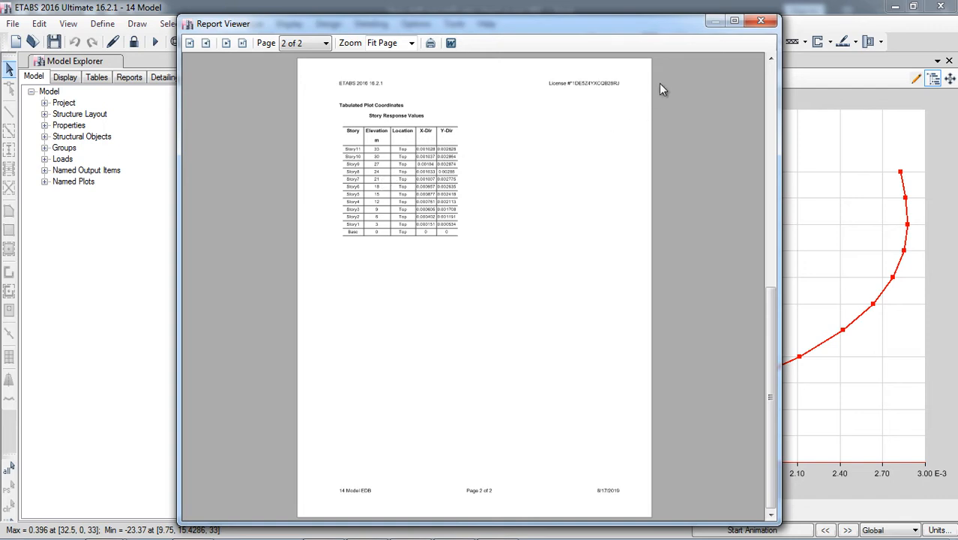
left_click(761, 21)
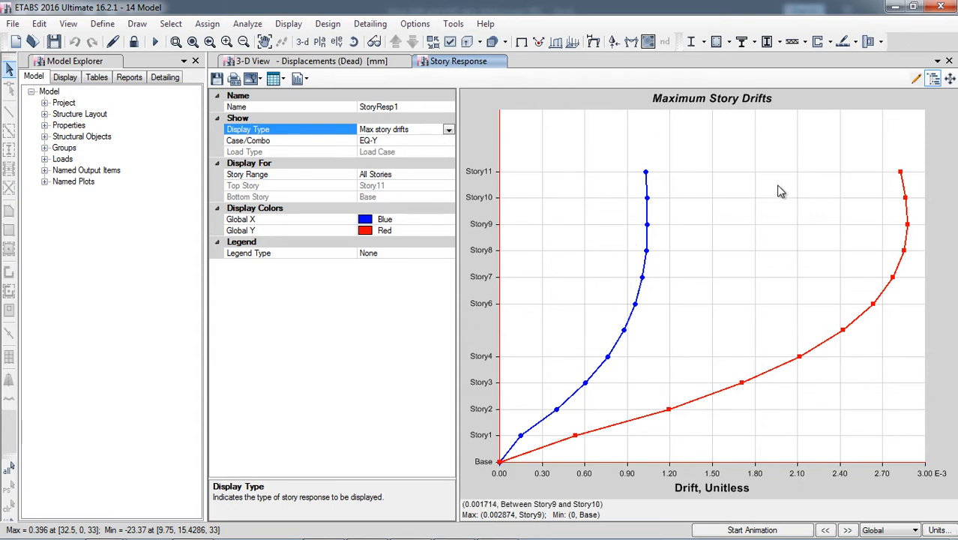
left_click(949, 60)
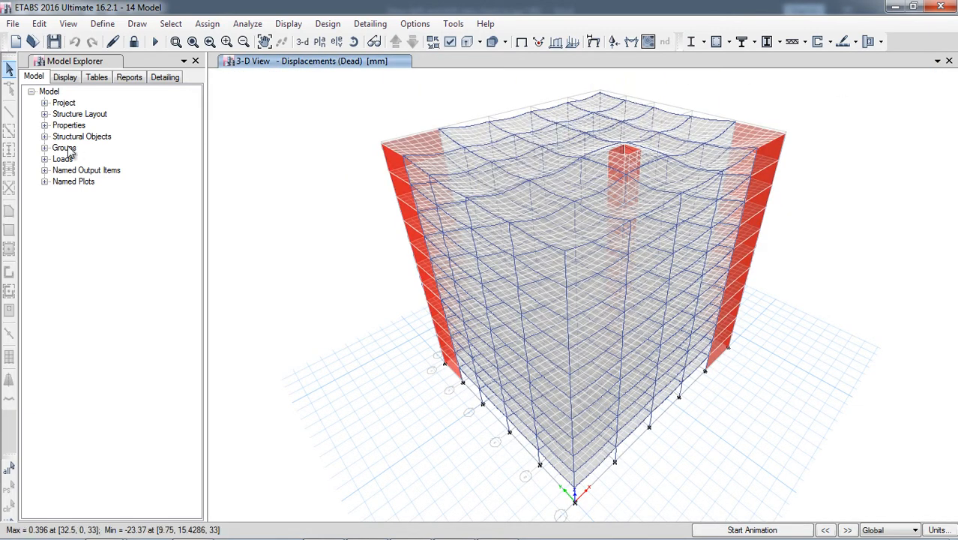
Open the Story Drifts table from the displacement analysis results and enlarge its pane to show more rows.
left_click(96, 78)
left_click(45, 114)
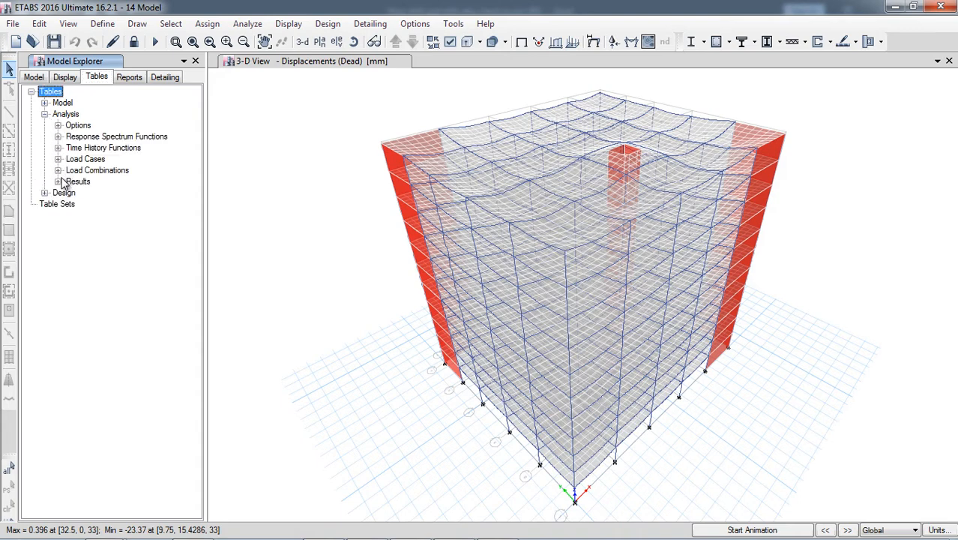
left_click(59, 182)
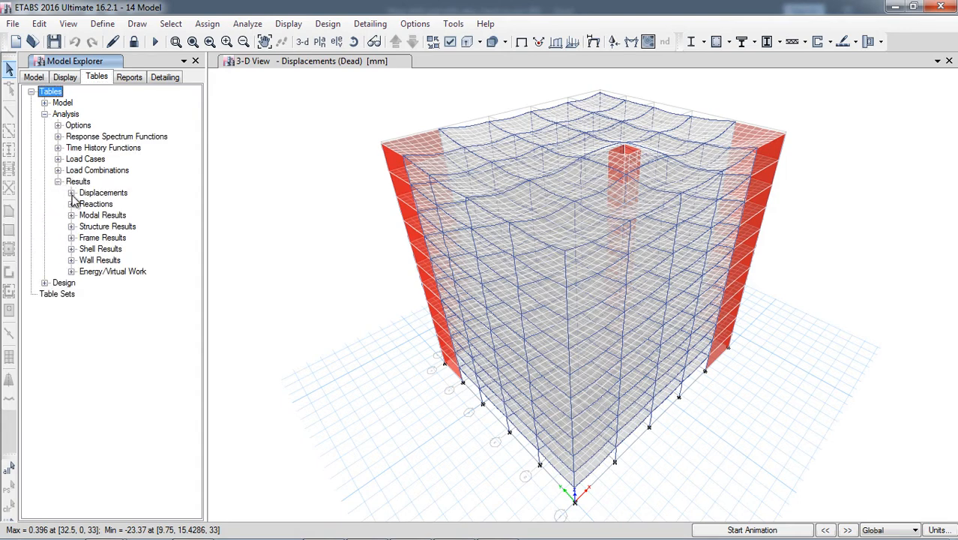
left_click(71, 193)
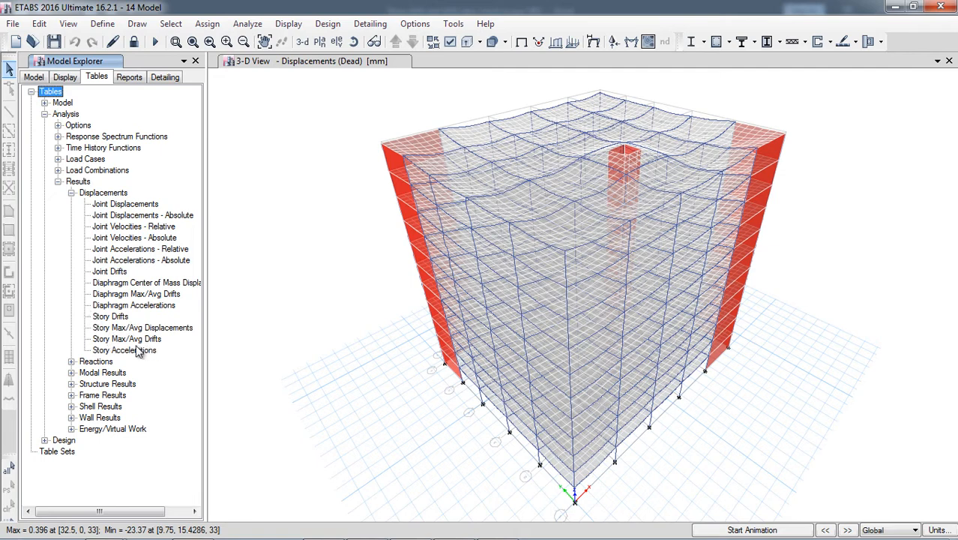
double_click(102, 317)
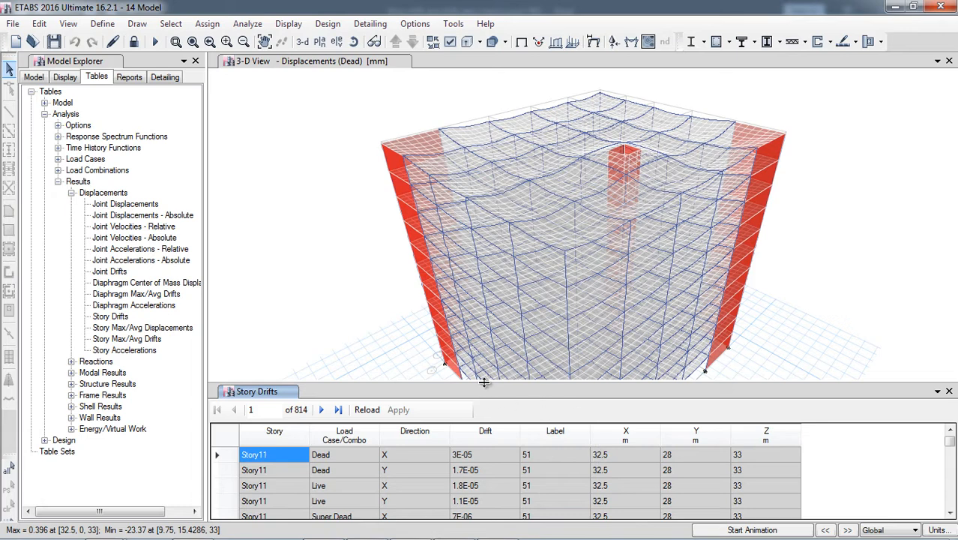
left_click_drag(484, 382, 497, 225)
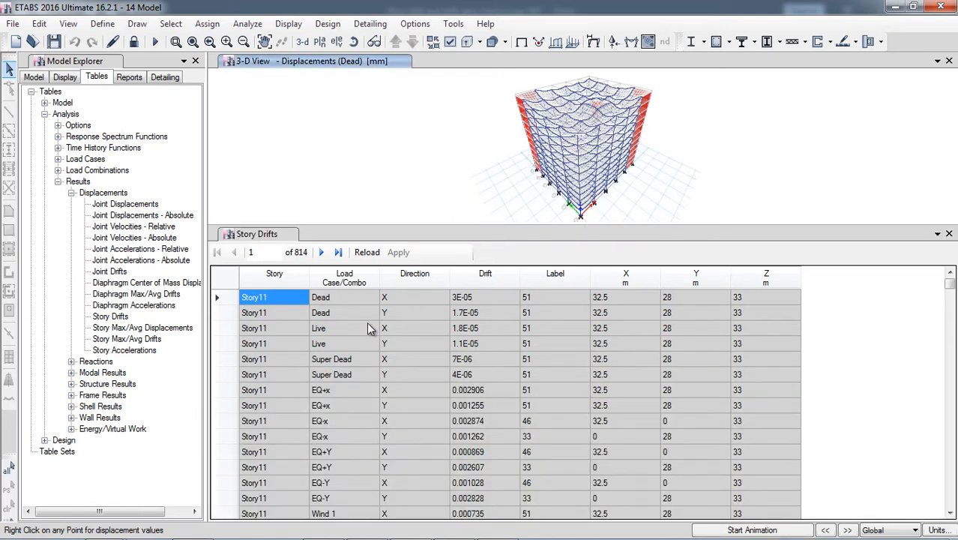
Filter the Story Drifts table to load case EQ+x and direction X.
right_click(338, 284)
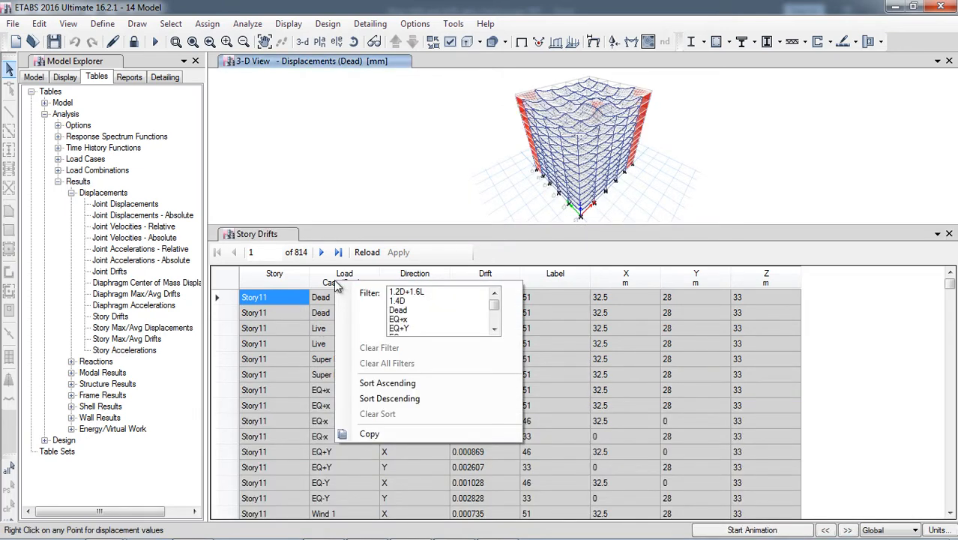
left_click(412, 319)
left_click(478, 257)
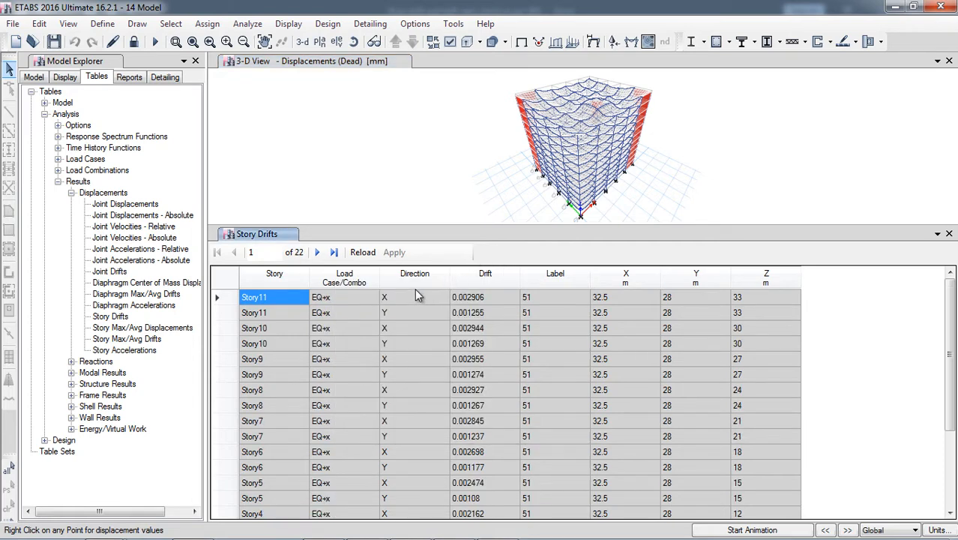
right_click(411, 283)
left_click(465, 291)
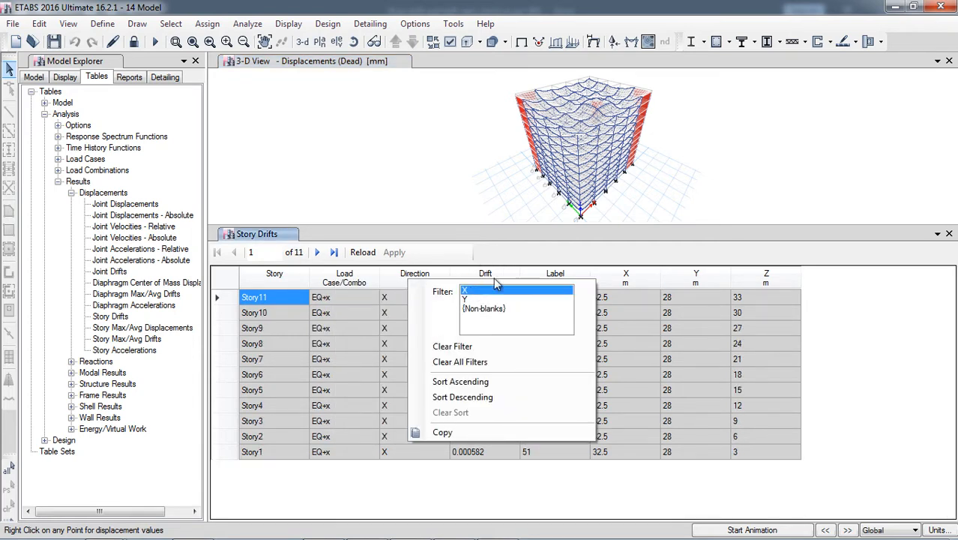
left_click(528, 260)
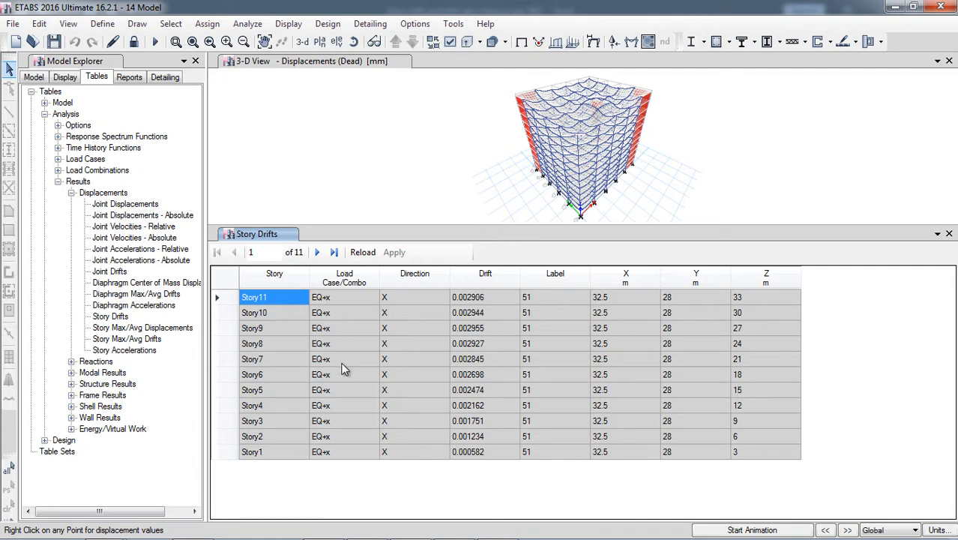
Switch to Excel to examine the empty EX 1 Direction table on the Story Drift X sheet, and return to ETABS.
left_click(187, 525)
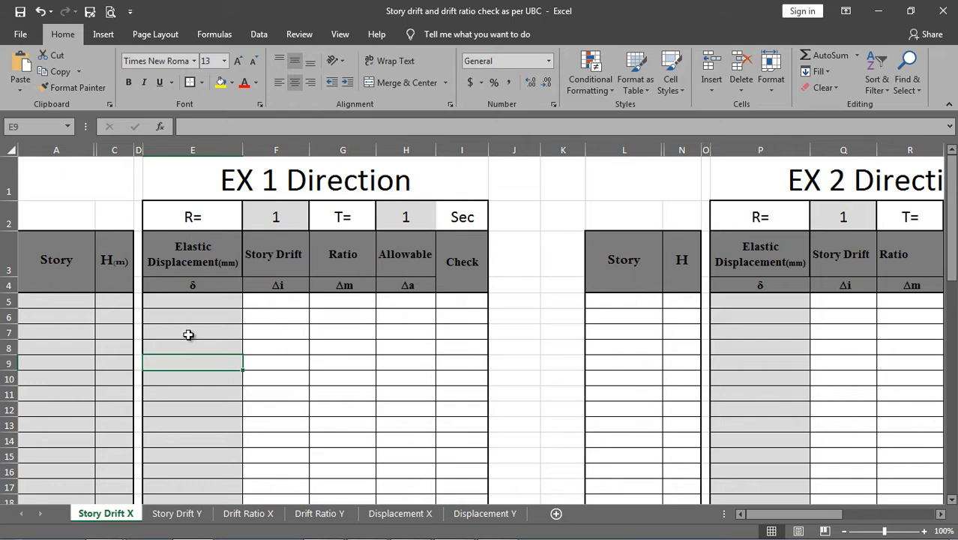
scroll(244, 390, "down", 1)
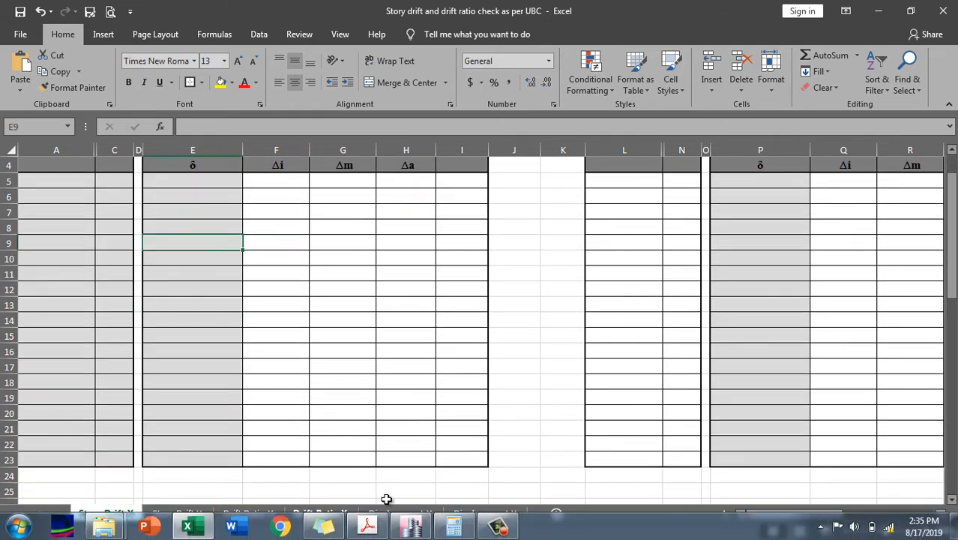
scroll(321, 424, "up", 1)
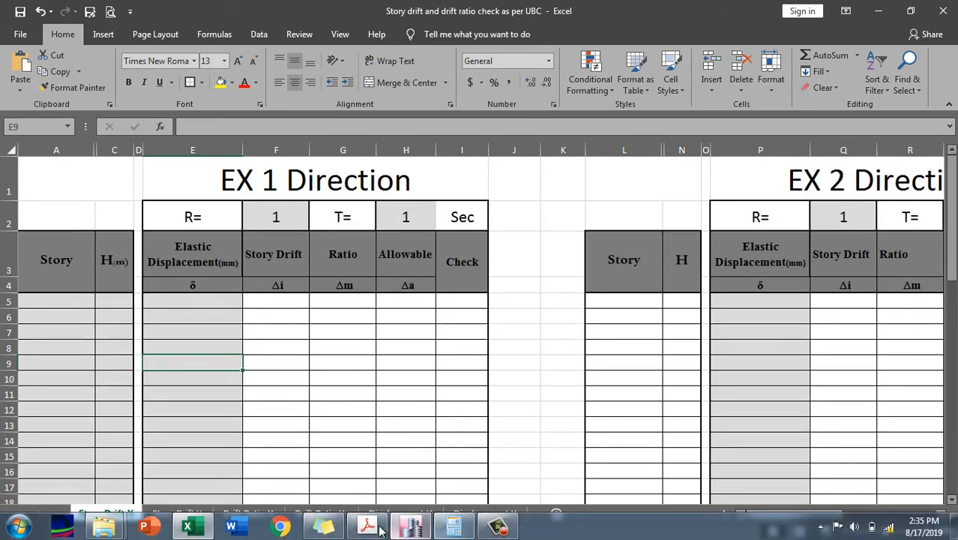
mouse_move(410, 526)
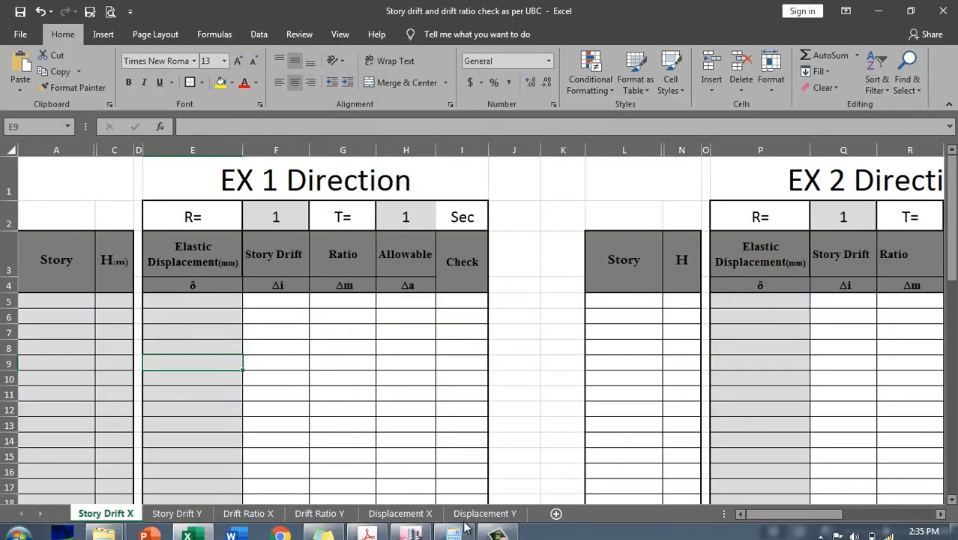
left_click(410, 527)
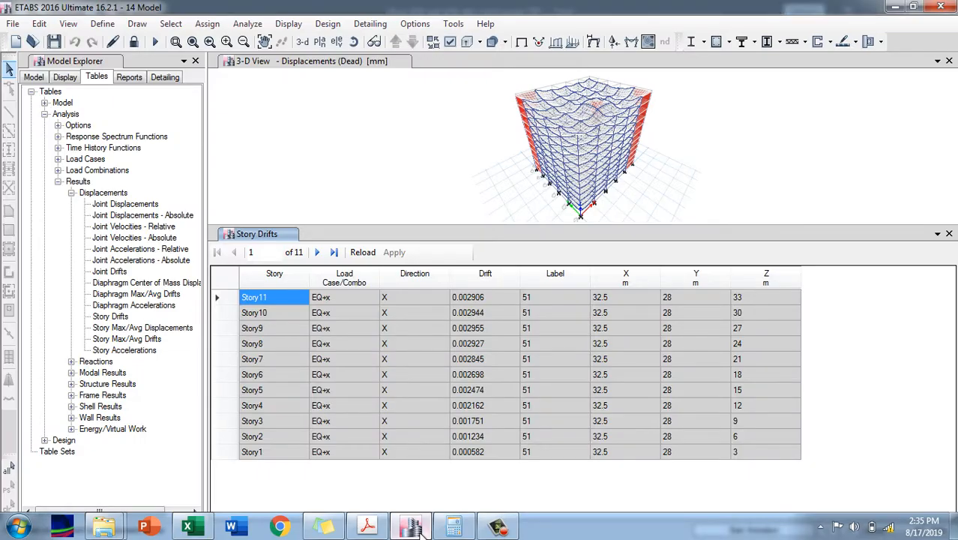
Open the Diaphragm Center of Mass Displacements table and filter it to load case EQ+x.
double_click(138, 283)
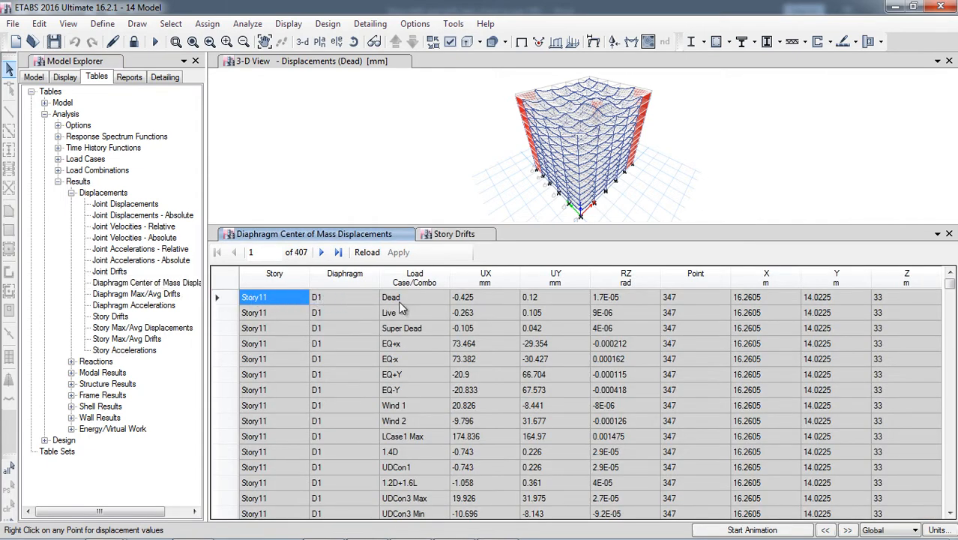
right_click(402, 278)
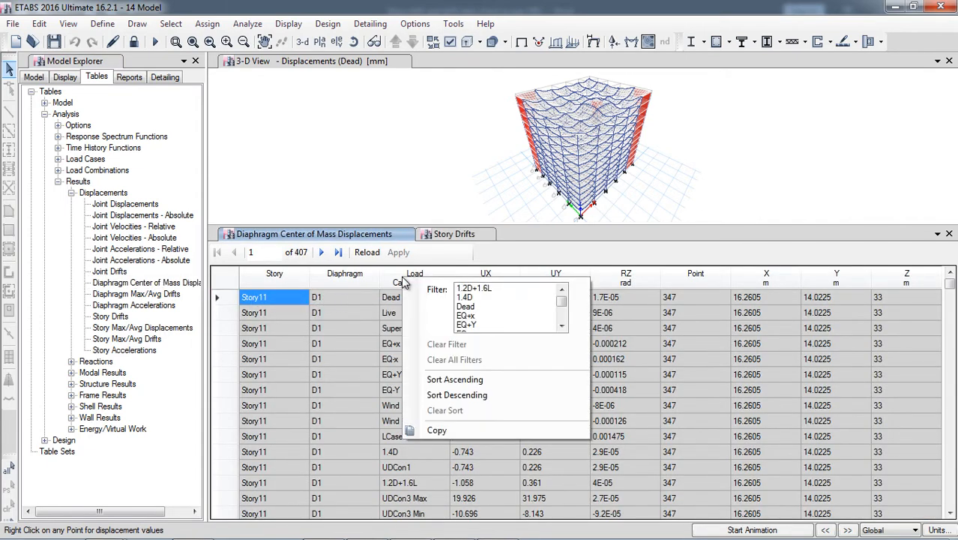
left_click(467, 316)
left_click(576, 262)
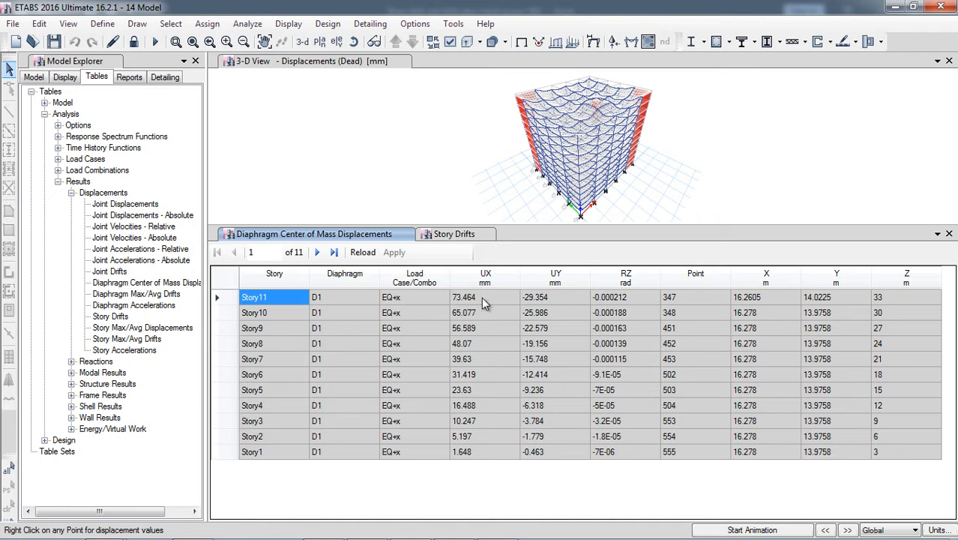
Copy the UX displacements for Story11 through Story1 and paste them as plain values into Excel's EX 1 Elastic Displacement column from E5.
left_click_drag(485, 297, 476, 452)
right_click(476, 327)
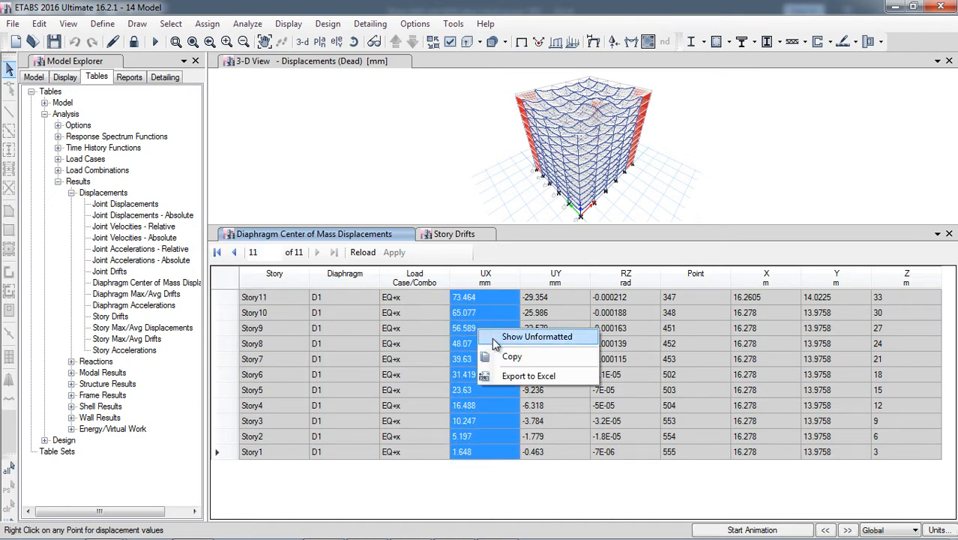
left_click(509, 359)
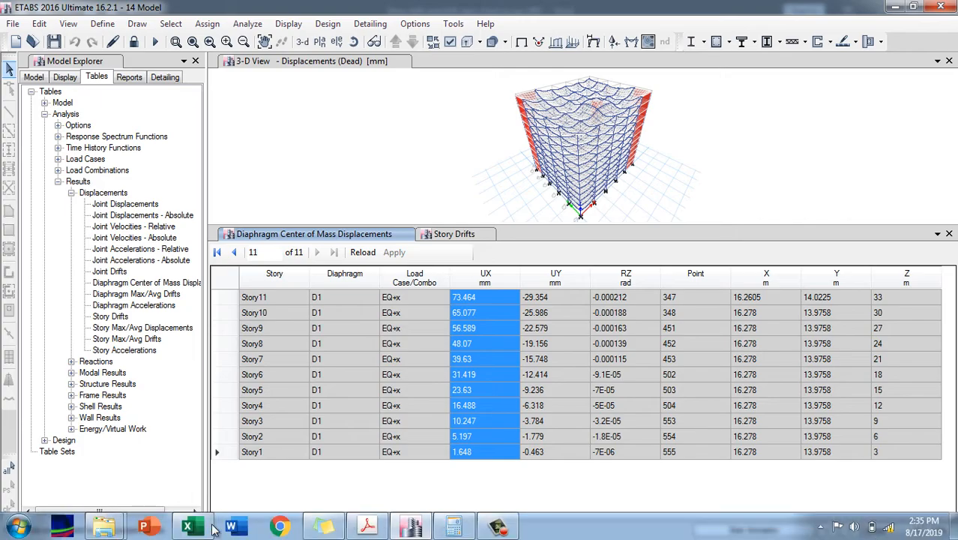
left_click(194, 537)
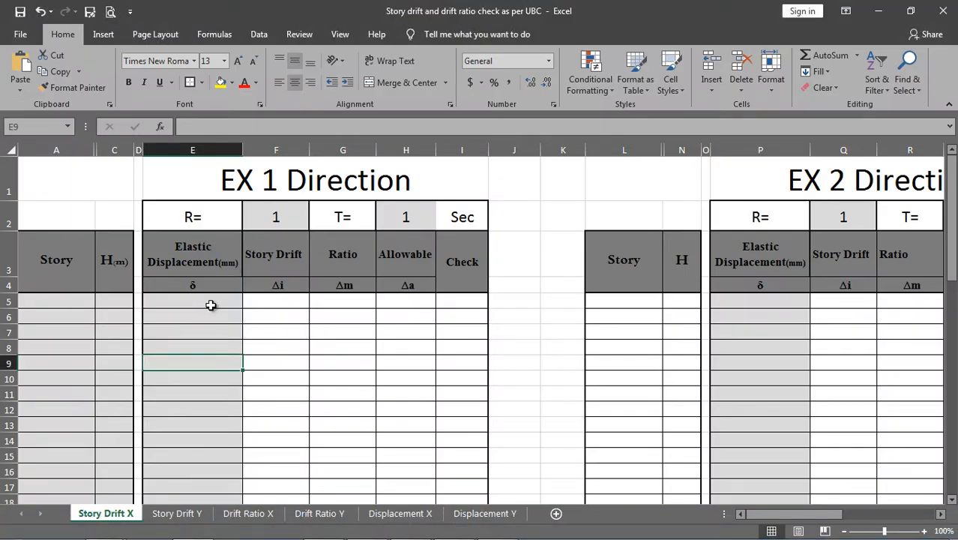
left_click(200, 301)
right_click(188, 301)
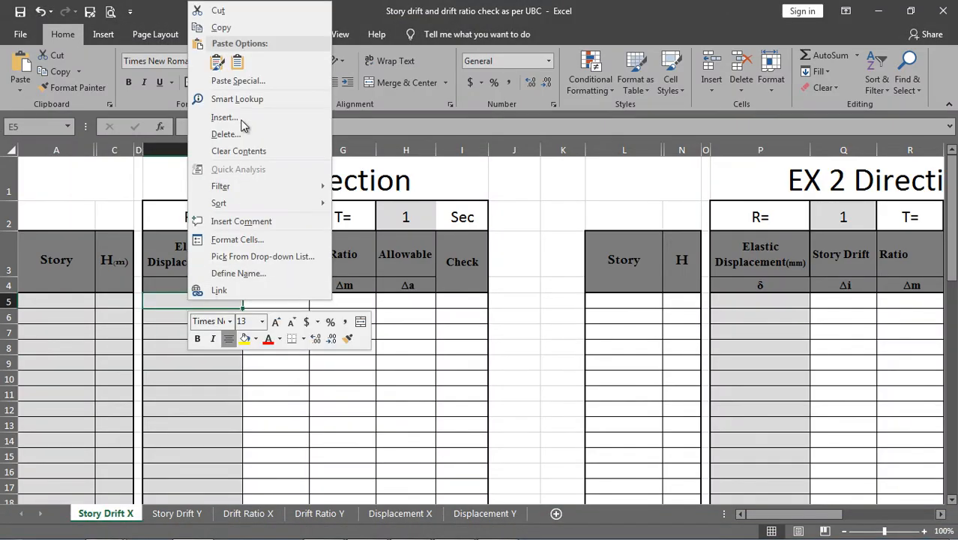
left_click(237, 63)
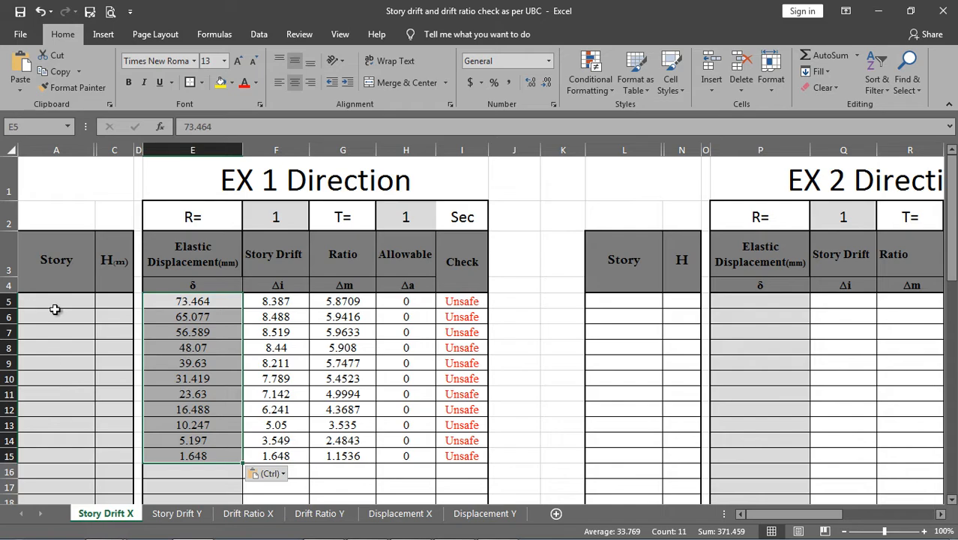
Switch back to ETABS and open the Story Data table from the model's Structure Layout.
left_click(410, 533)
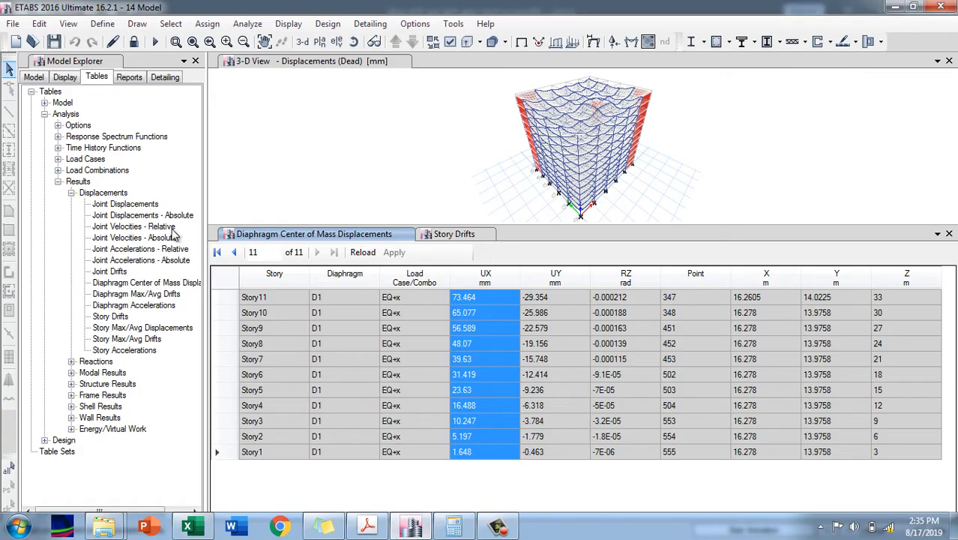
left_click(45, 103)
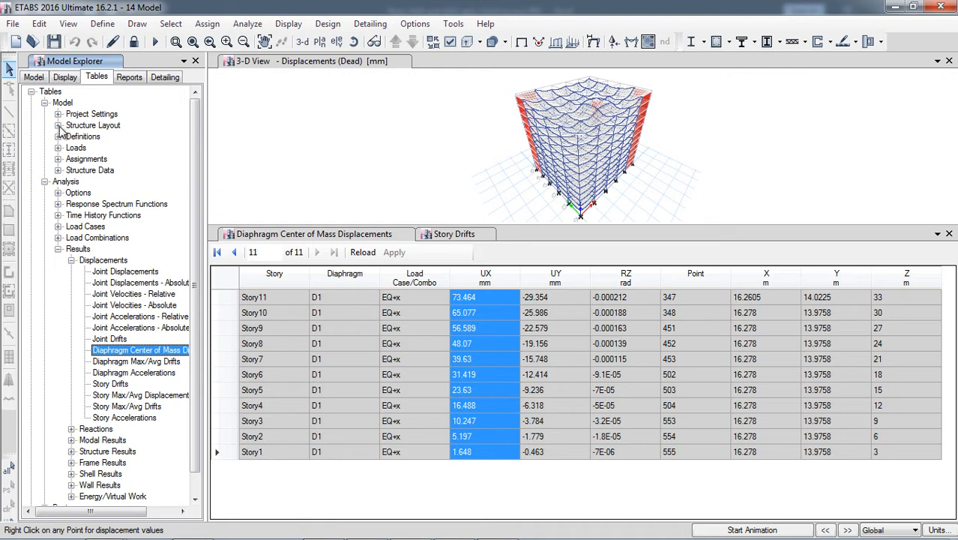
left_click(58, 125)
double_click(98, 138)
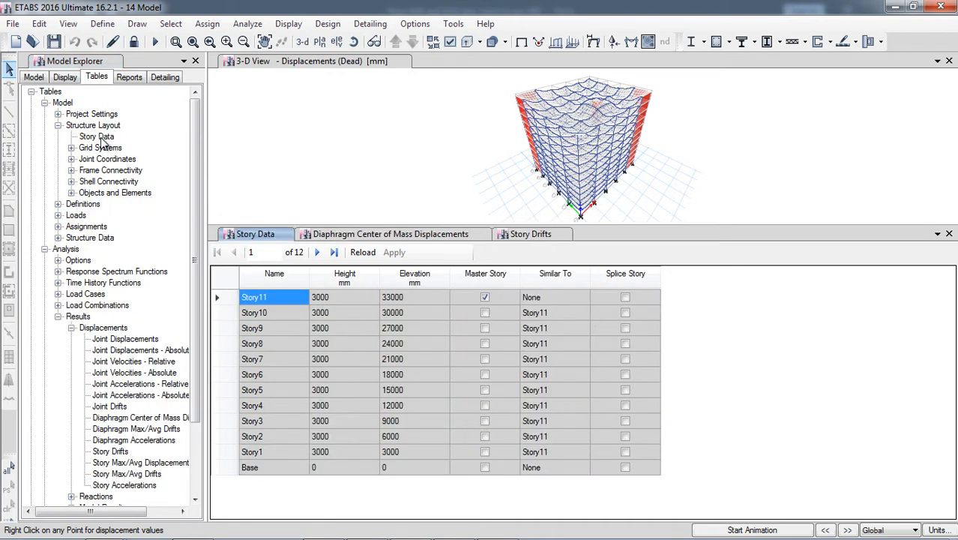
Copy the story names Story11 through Story1 and paste them into Excel's Story column starting at A5.
left_click_drag(278, 311, 277, 447)
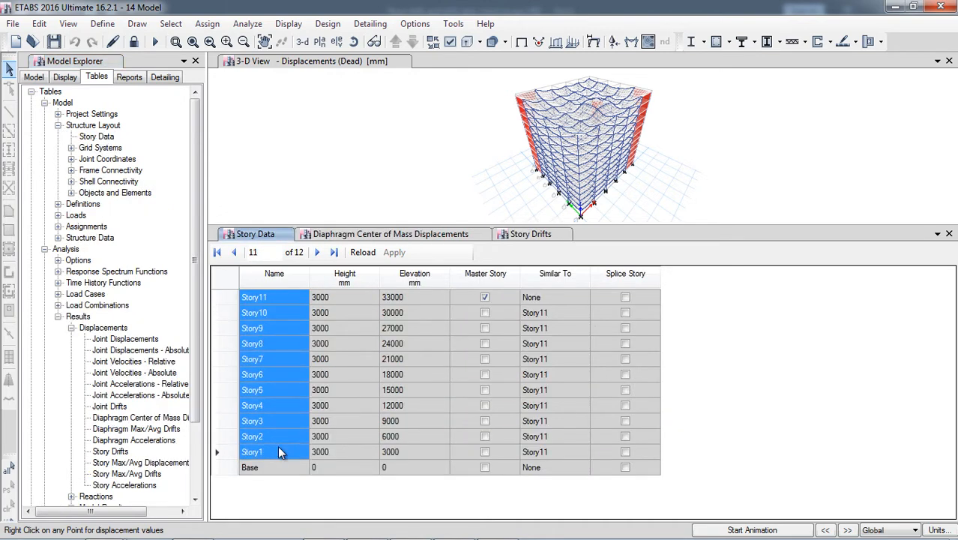
right_click(278, 447)
left_click(313, 476)
mouse_move(379, 530)
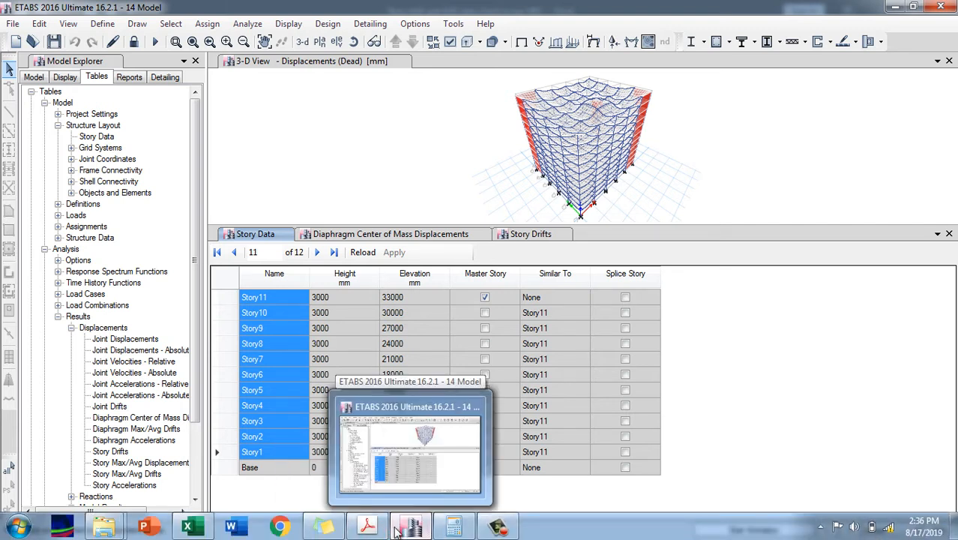
left_click(201, 529)
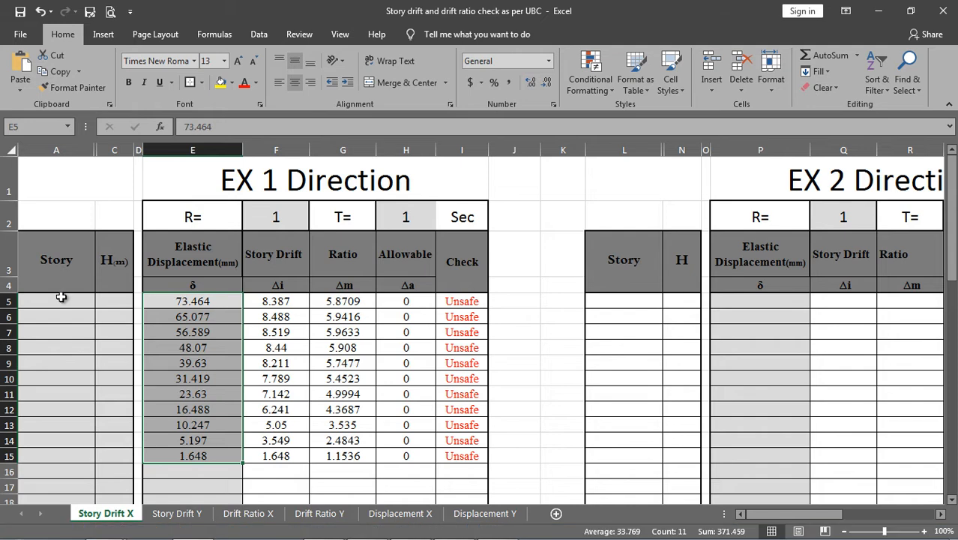
left_click(60, 299)
right_click(60, 299)
left_click(113, 300)
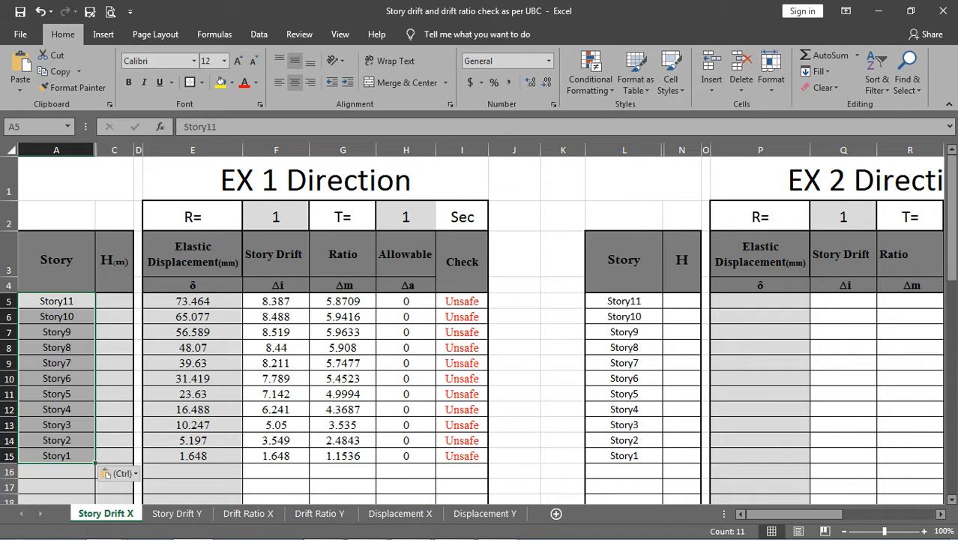
Check the story heights in ETABS, and enter 3 m in the Excel height column for every story, C5 through C15.
left_click(411, 531)
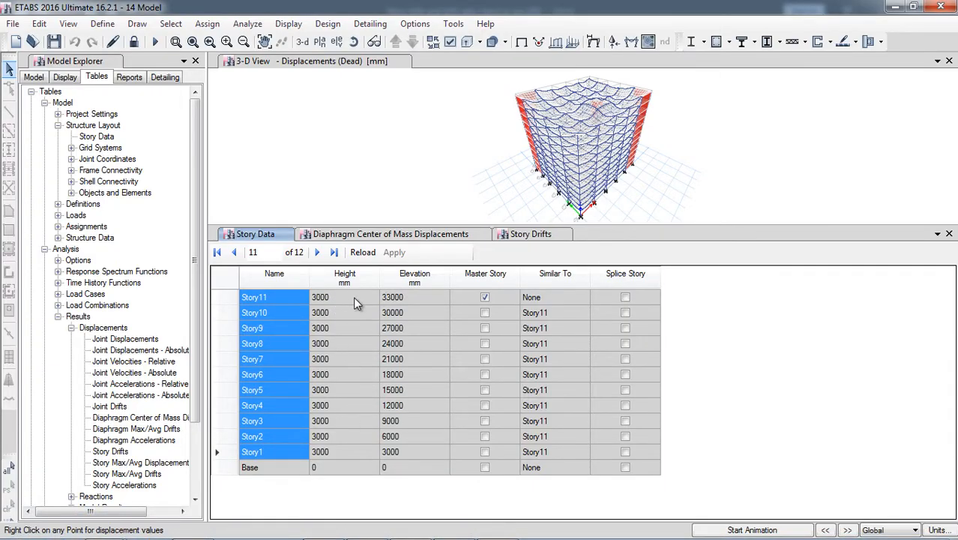
left_click(453, 529)
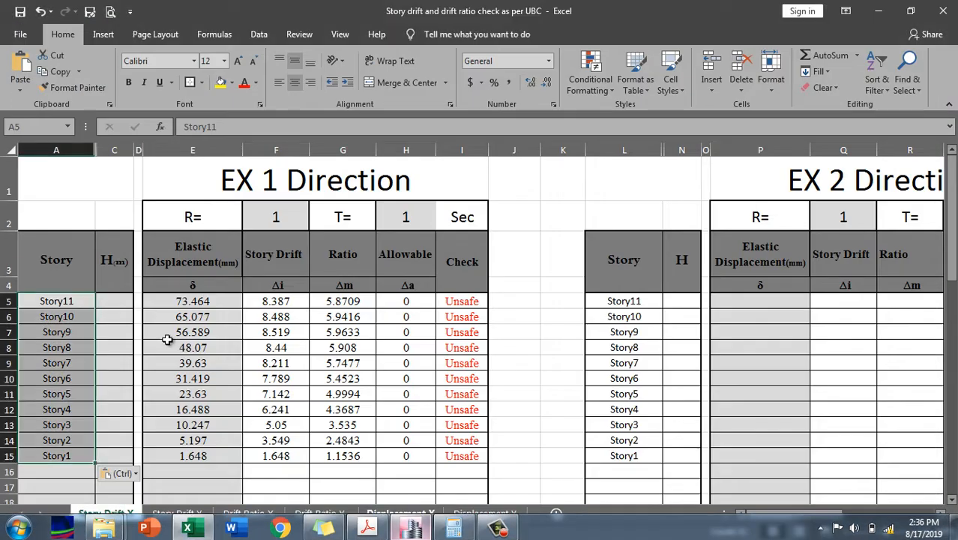
left_click(116, 301)
type("3")
key("Return")
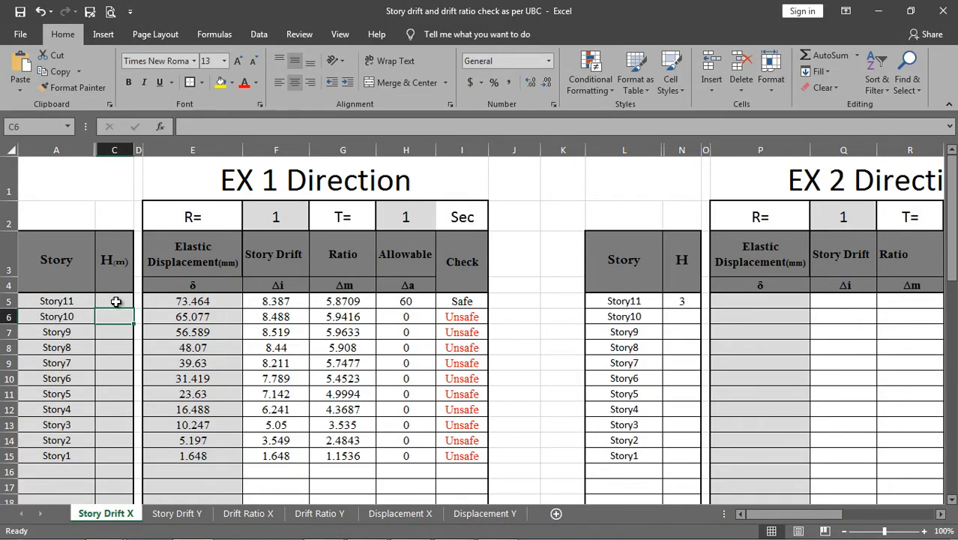
left_click(116, 301)
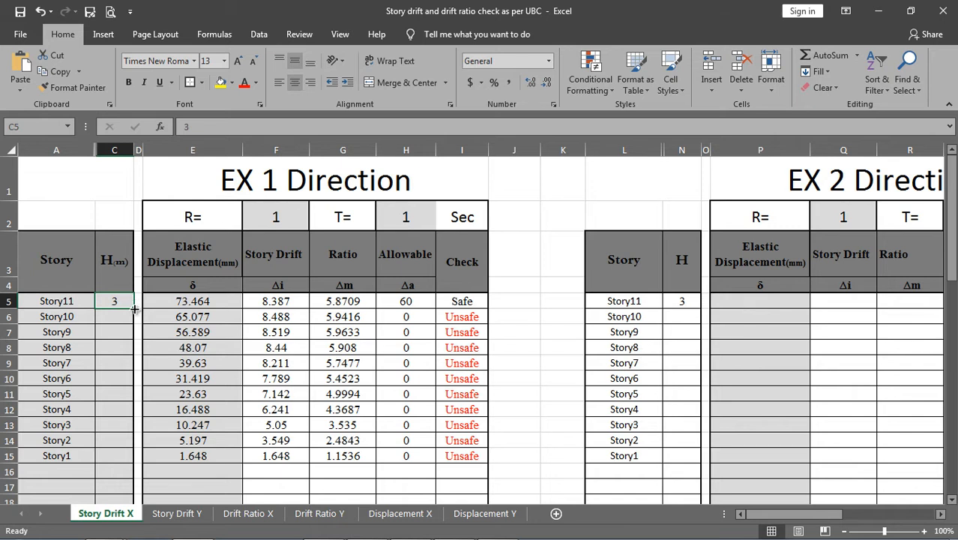
left_click_drag(134, 308, 118, 477)
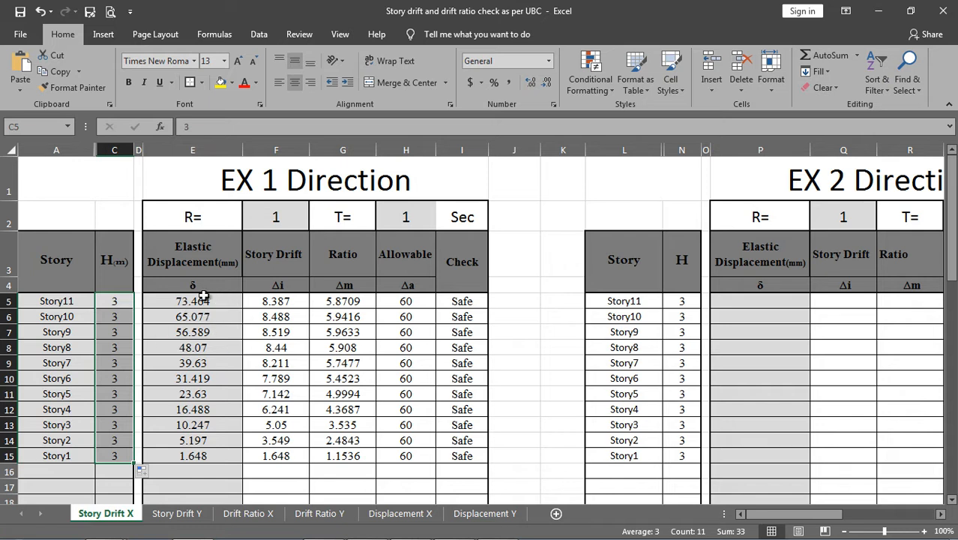
Examine the Story Drift formula in F5 and the UBC 97 page 16 excerpt on maximum inelastic response displacement.
left_click(272, 302)
double_click(270, 303)
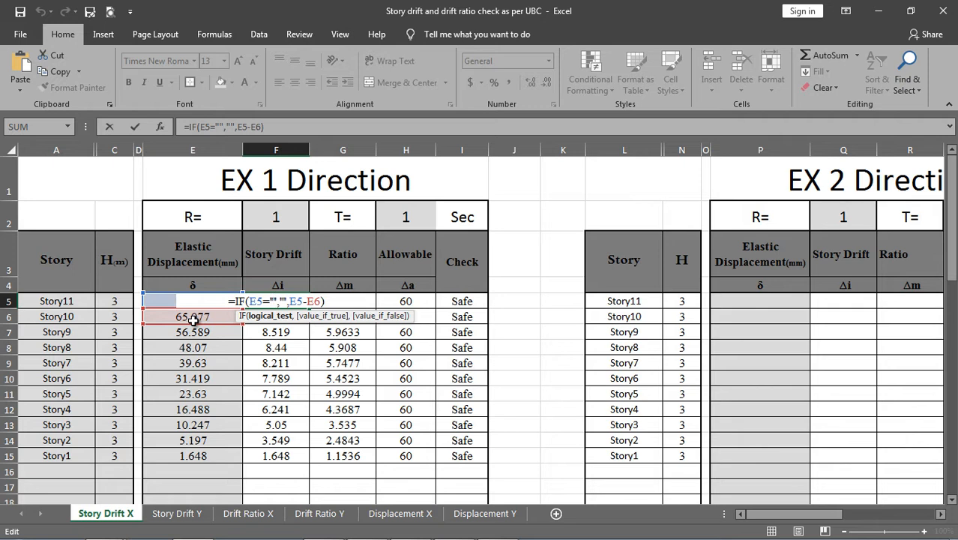
key("Escape")
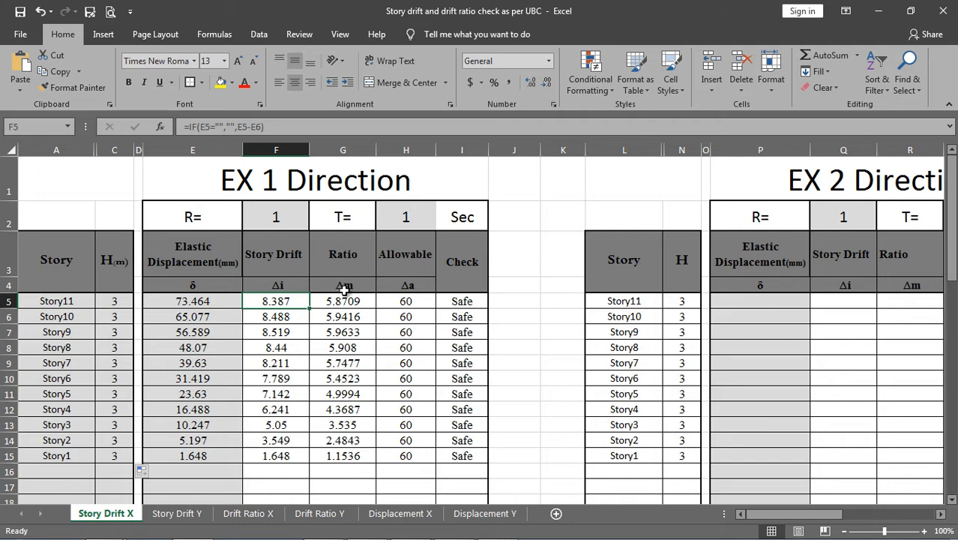
left_click_drag(798, 518, 894, 519)
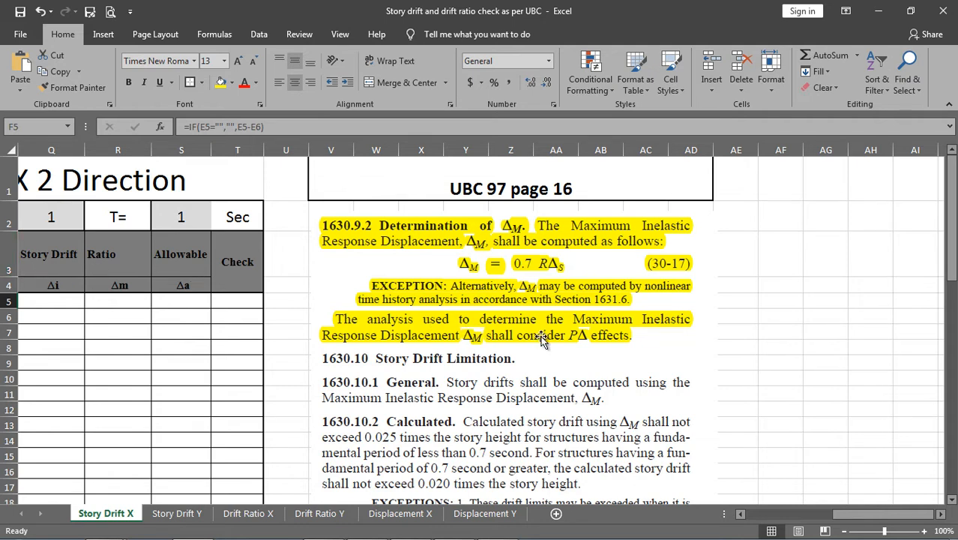
left_click_drag(841, 517, 785, 516)
Set the R factor of the EX 1 Direction table to 5.5 in cell F2.
left_click(278, 219)
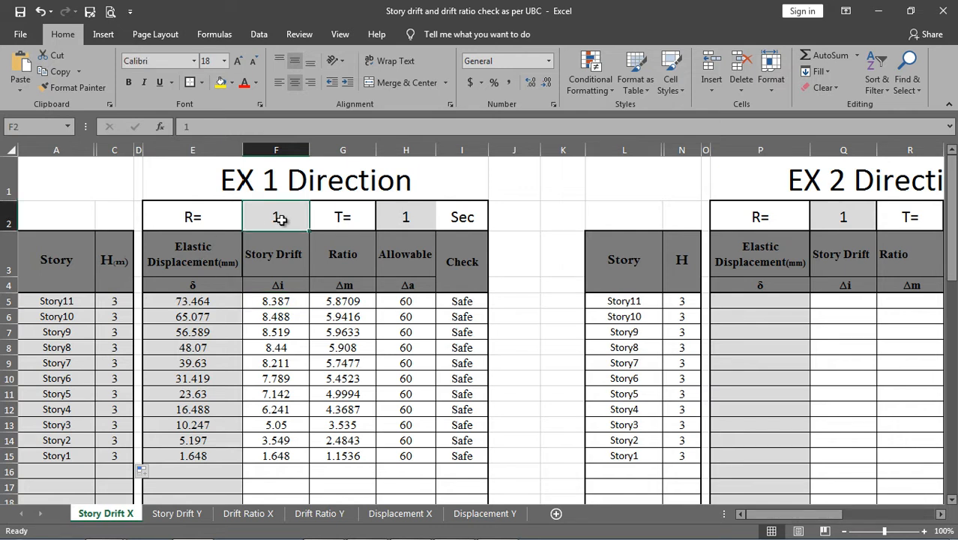
type("5.5")
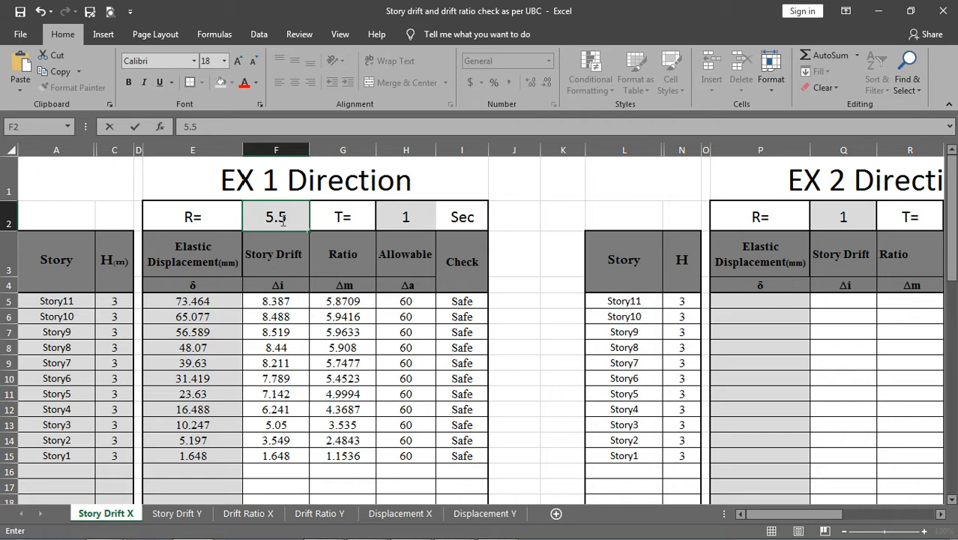
key("Return")
key("Right")
key("Right")
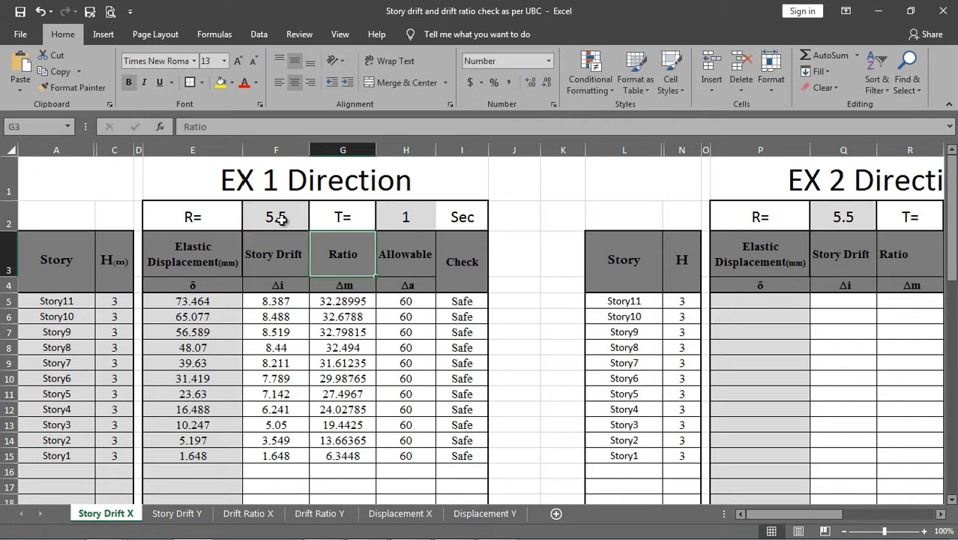
key("Up")
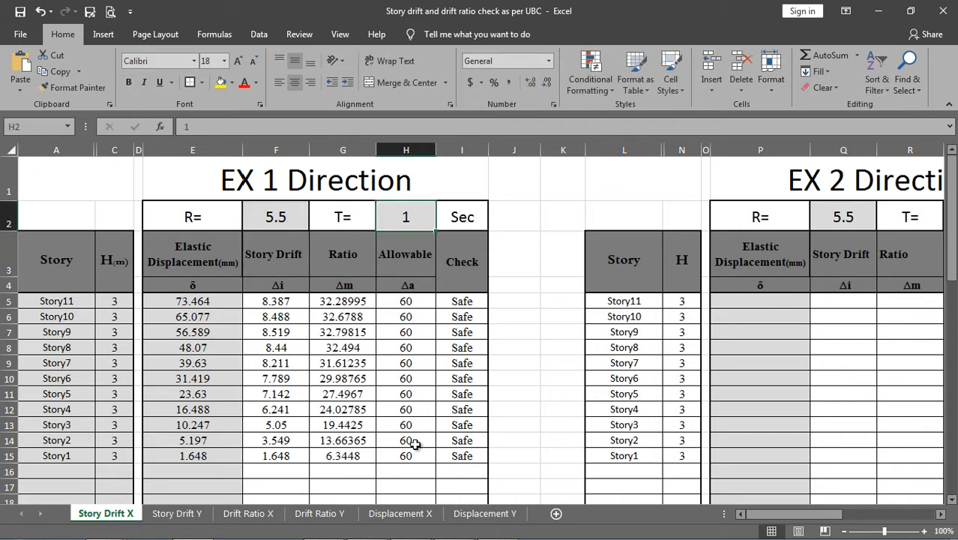
Switch to ETABS and display the deformed shape for Modal mode number 1 to read its period.
mouse_move(484, 534)
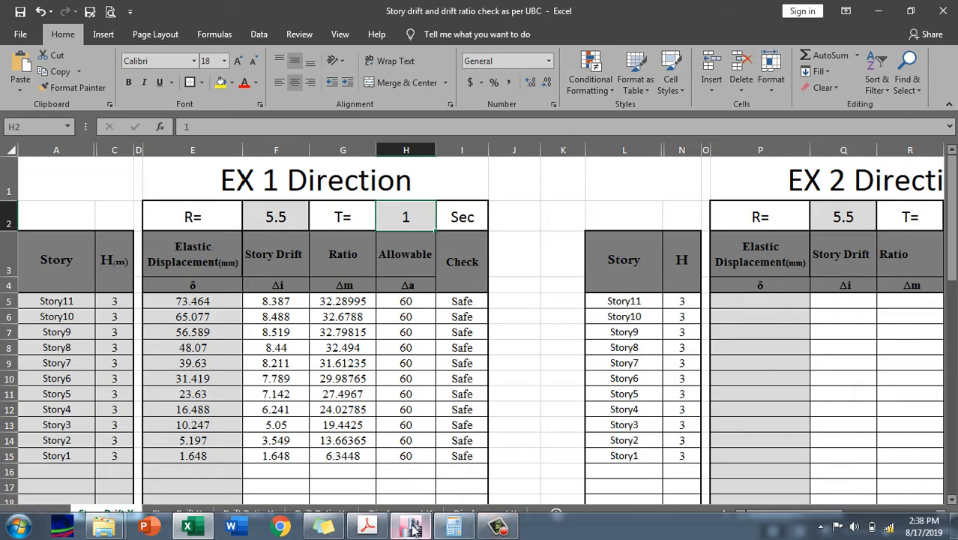
left_click(496, 527)
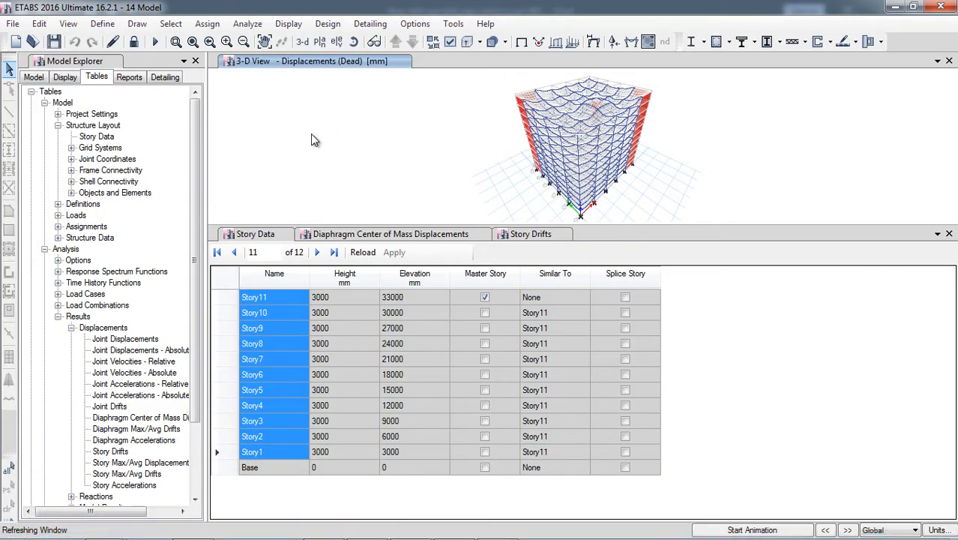
left_click(289, 24)
left_click(341, 86)
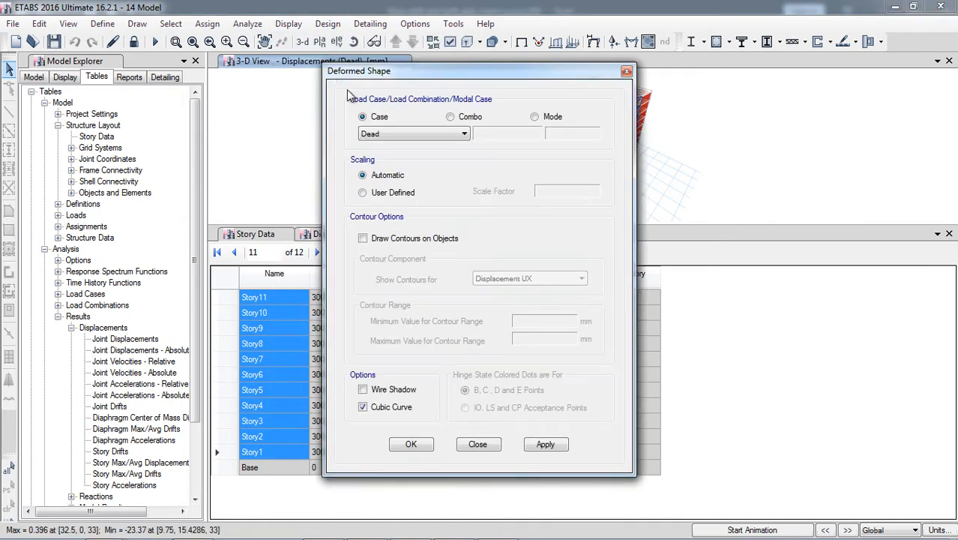
left_click(550, 118)
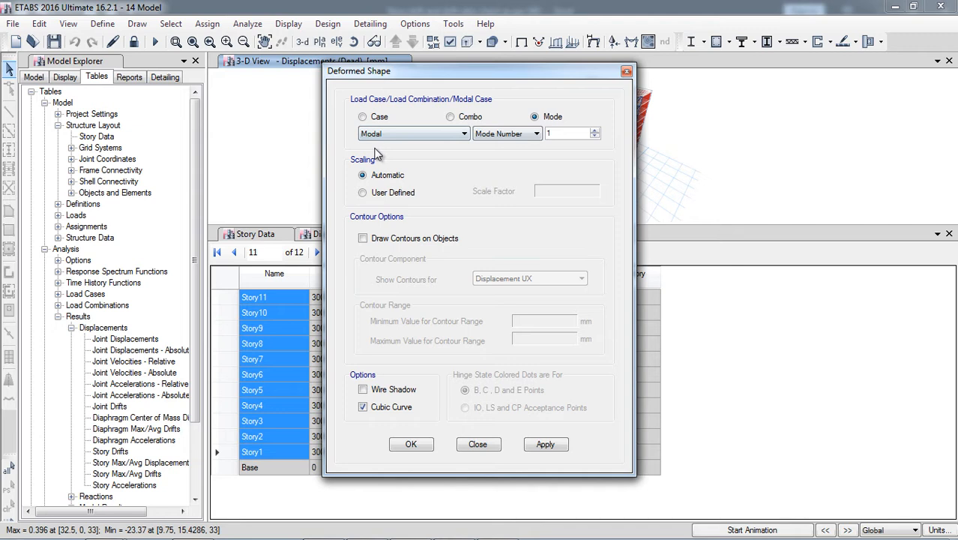
left_click(546, 445)
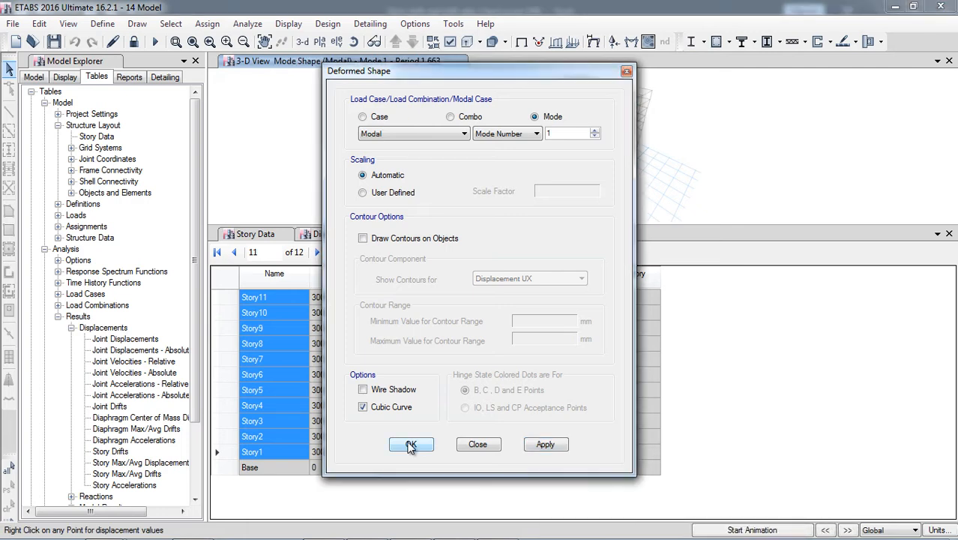
left_click(411, 445)
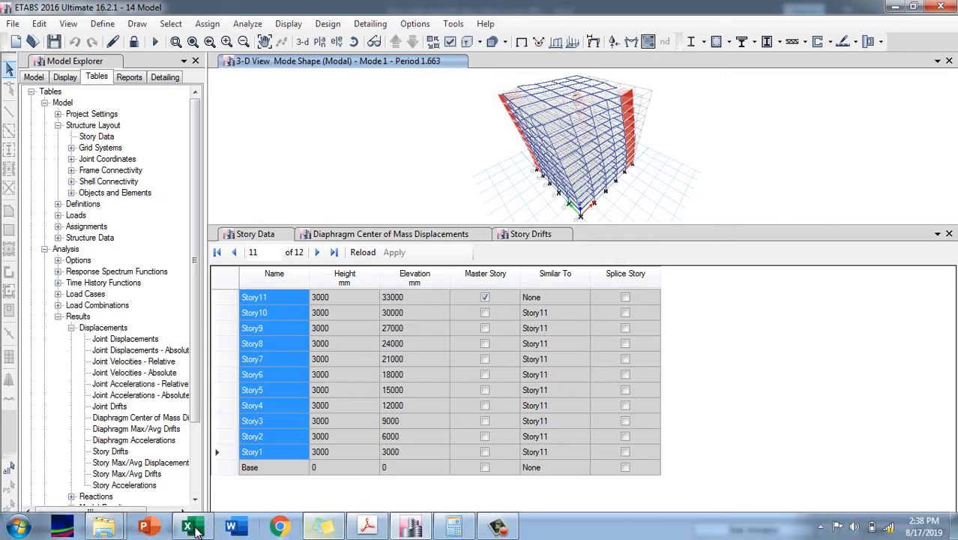
Return to Excel and set the period T of the EX 1 Direction table to 1.663 seconds in cell H2.
left_click(194, 528)
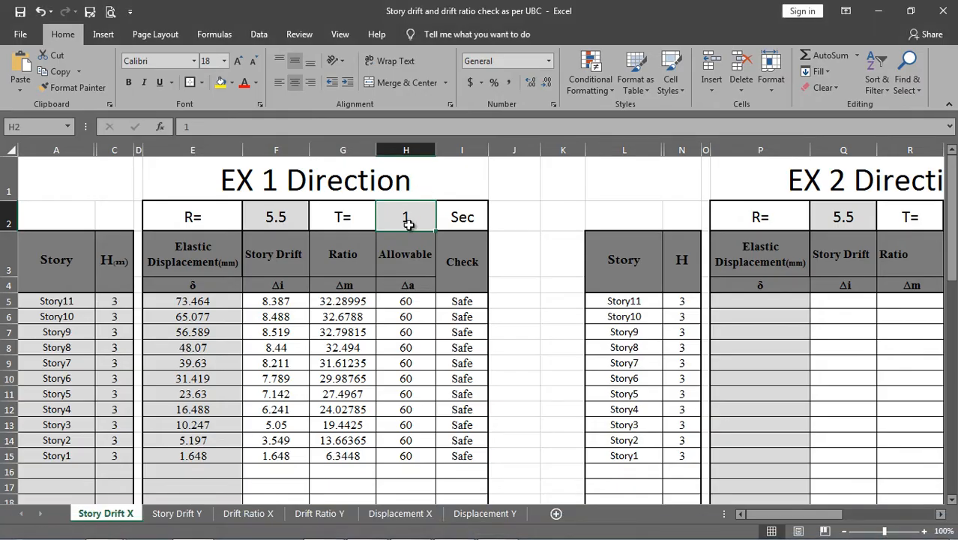
type("1.")
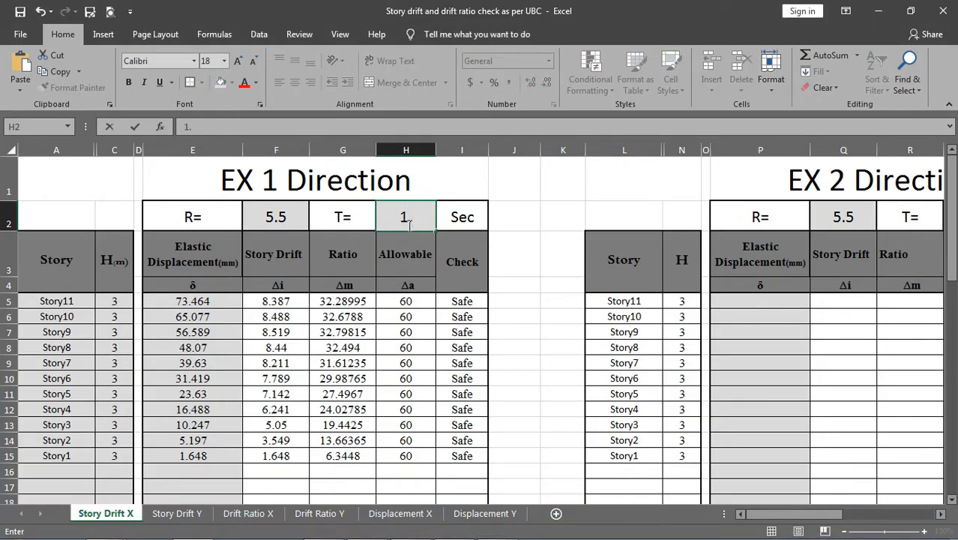
type("663")
key("Right")
Examine the R and T cells of the EX 2 Direction table, including the period formula in S2, and move back toward EX 1.
key("Right")
key("Right")
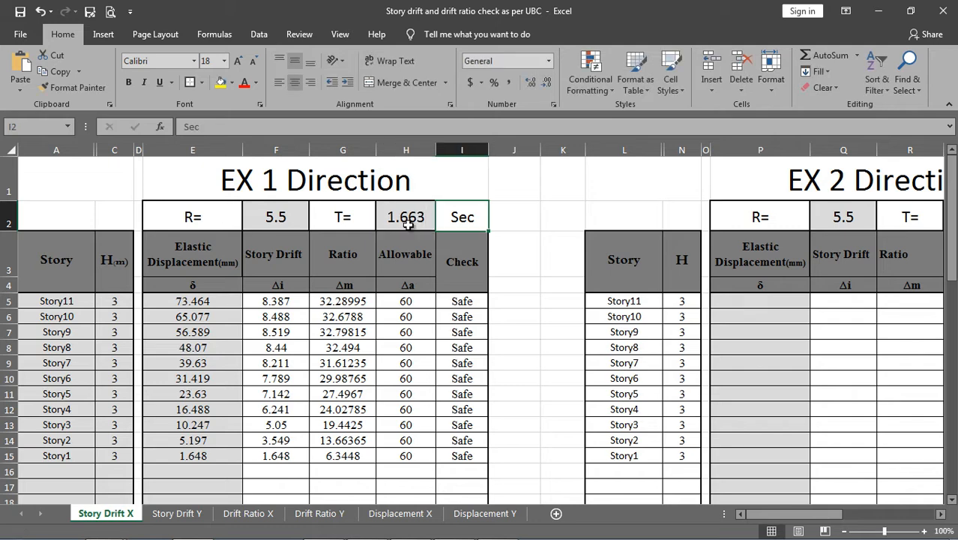
key("Right")
key("Right")
key("Right")
key("Right")
key("Right")
key("Right")
key("Right")
key("Right")
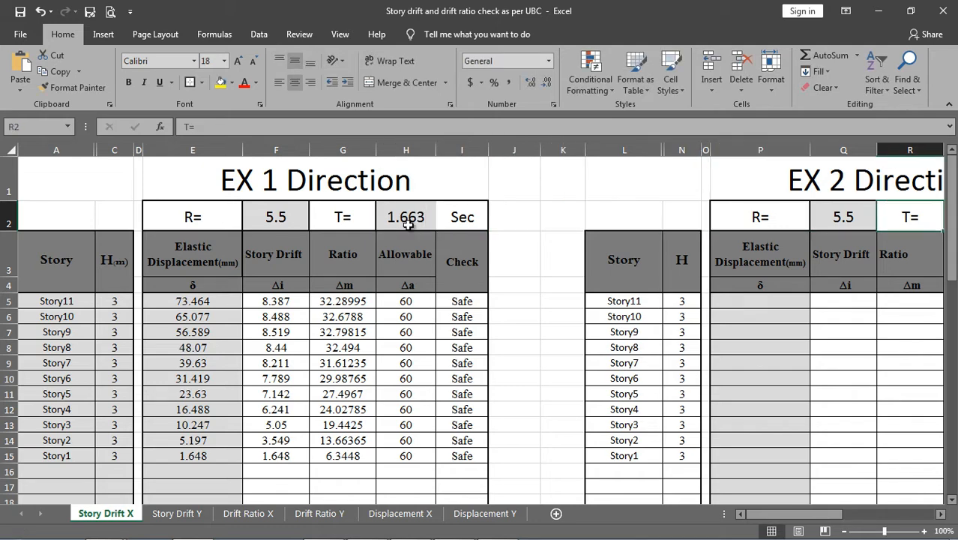
key("Right")
key("Left")
key("Left")
key("Left")
key("Left")
key("Left")
key("Left")
key("Left")
key("Left")
key("Left")
key("Left")
key("Left")
key("Left")
key("Left")
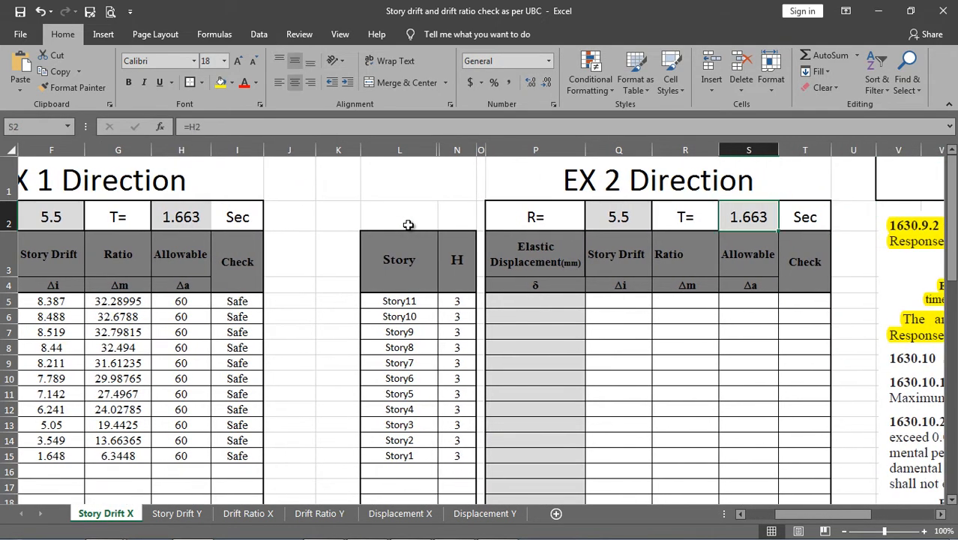
Examine the Story Drift formula in F5 and the Ratio formula in G5 of the EX 1 Direction table.
key("Left")
key("Left")
key("Left")
key("Left")
key("Left")
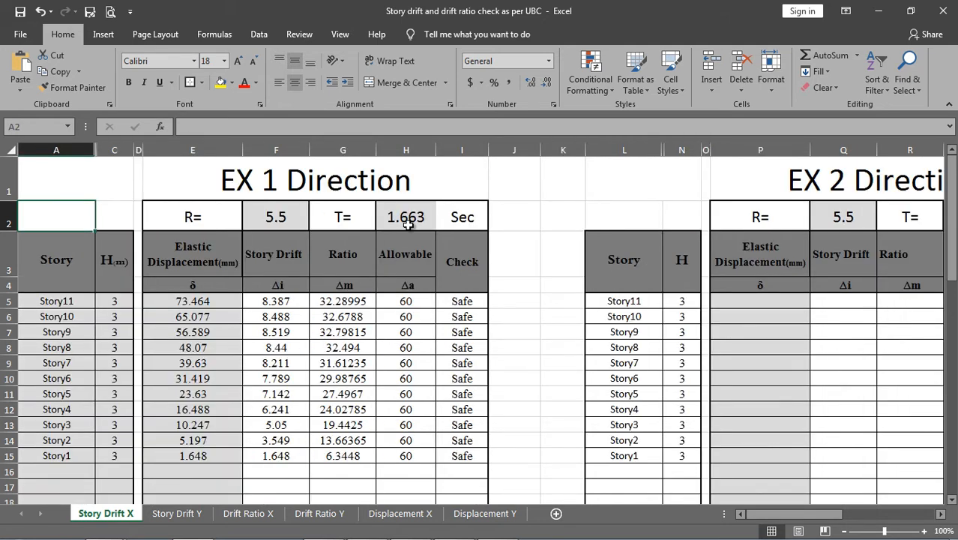
left_click(346, 299)
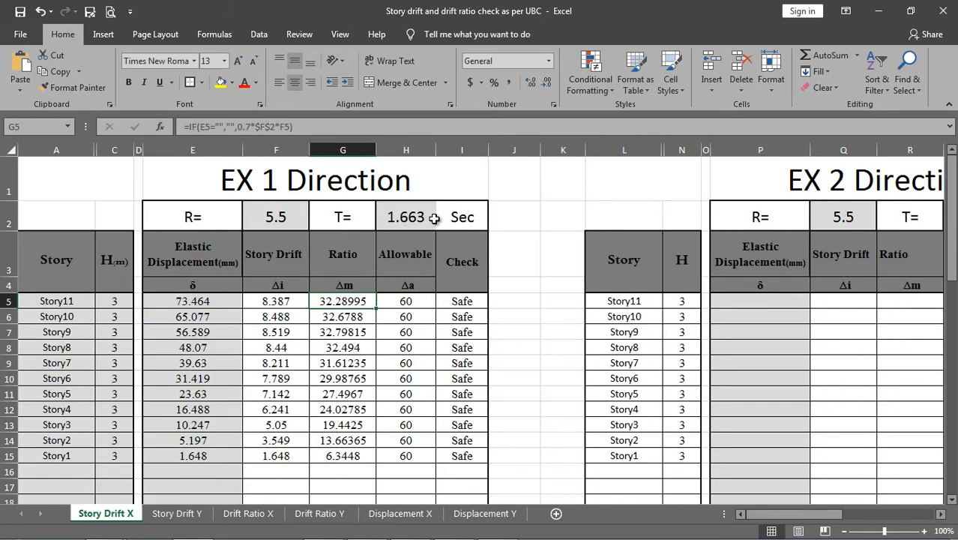
double_click(345, 301)
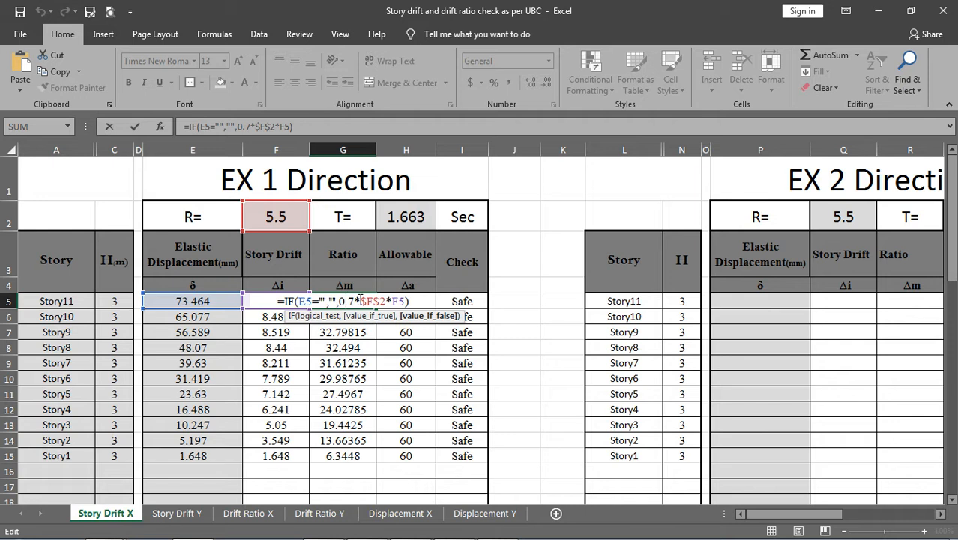
key("Escape")
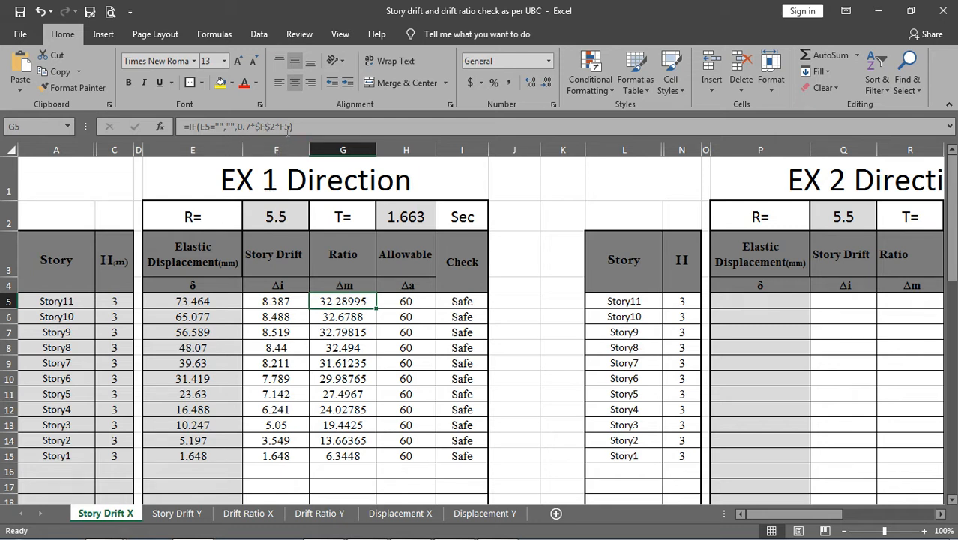
left_click(288, 302)
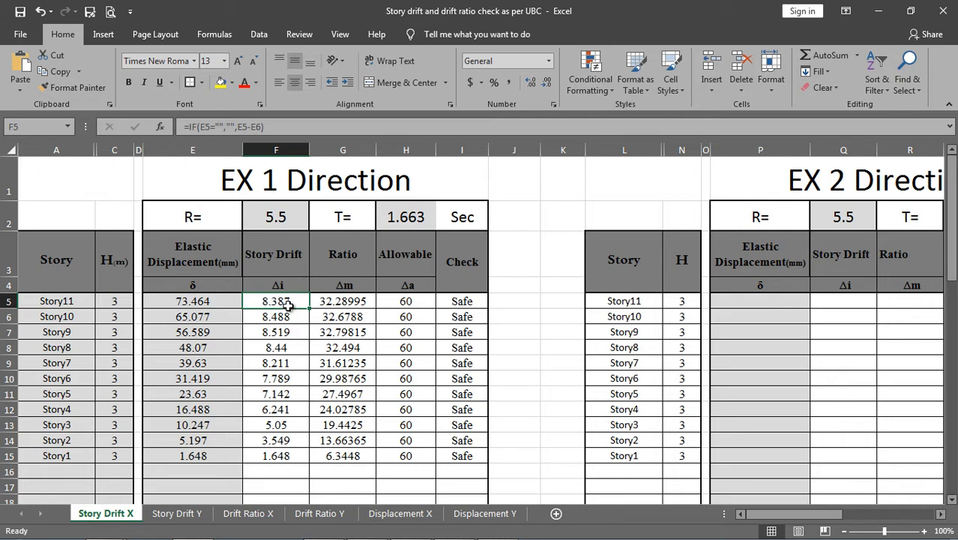
left_click(348, 300)
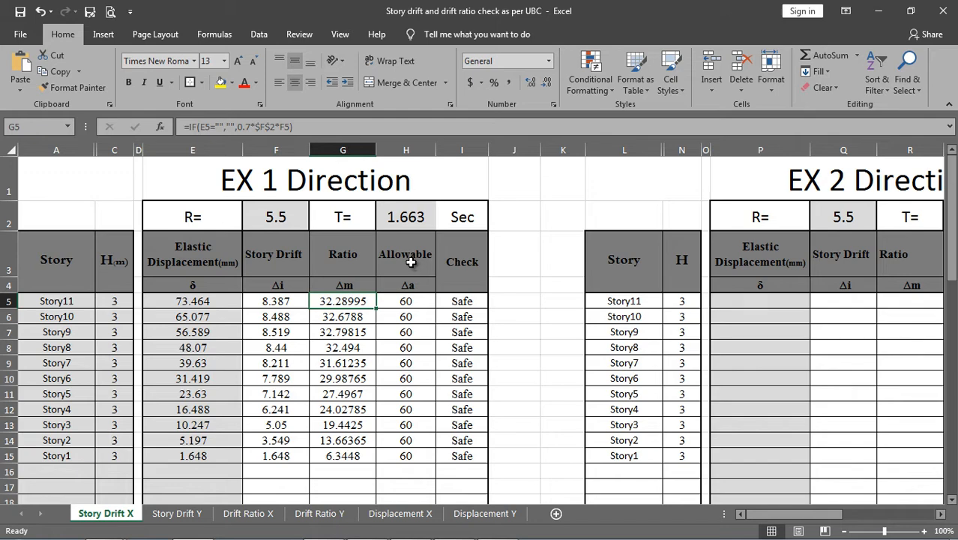
Examine the allowable drift formula in H5 against UBC clause 1630.10.2 and the period in H2, plus the check formula in I5.
left_click(408, 303)
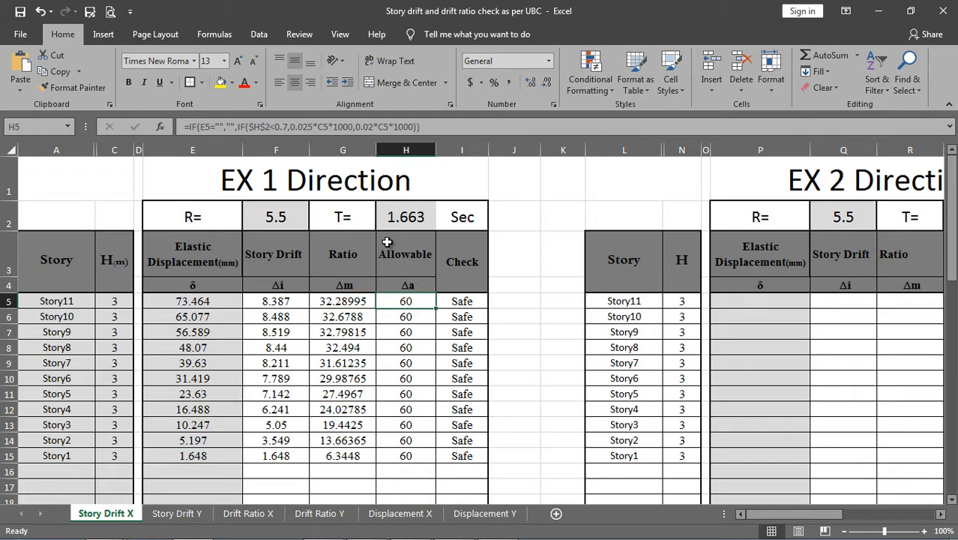
left_click_drag(773, 516, 850, 518)
scroll(735, 442, "down", 2)
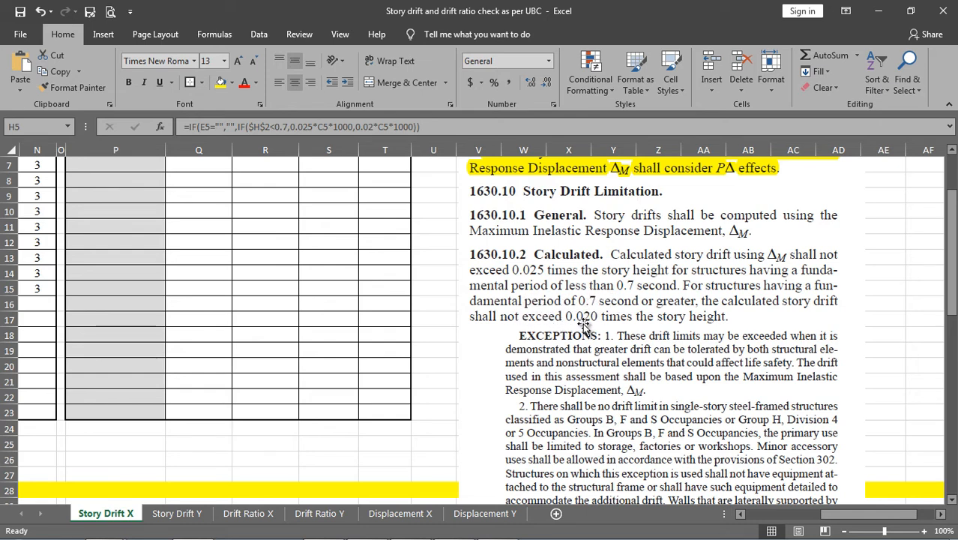
left_click_drag(825, 513, 381, 447)
scroll(381, 448, "up", 2)
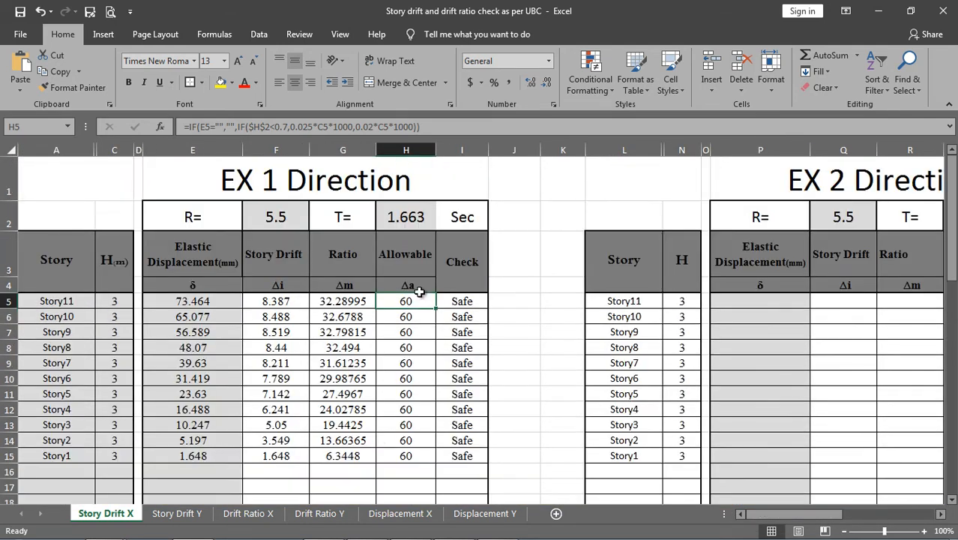
left_click(403, 216)
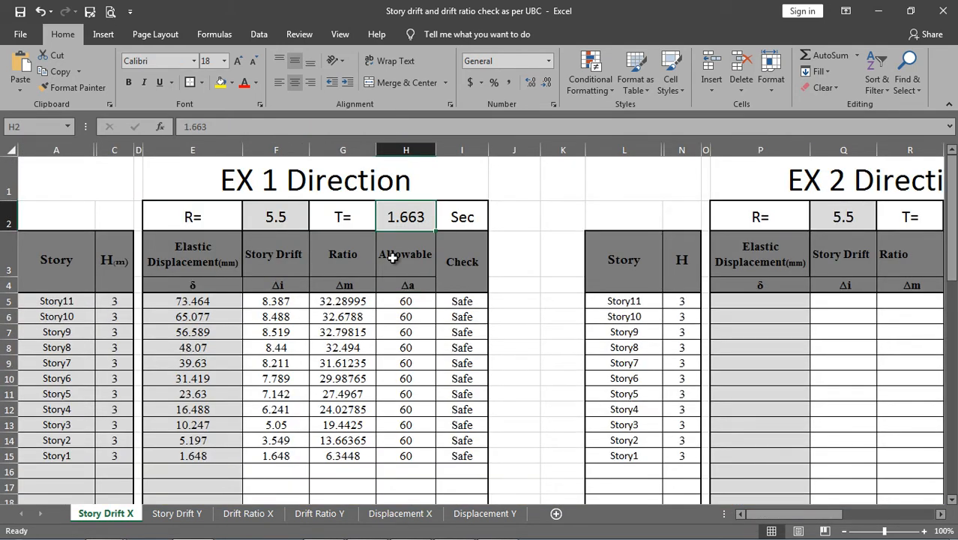
left_click(404, 302)
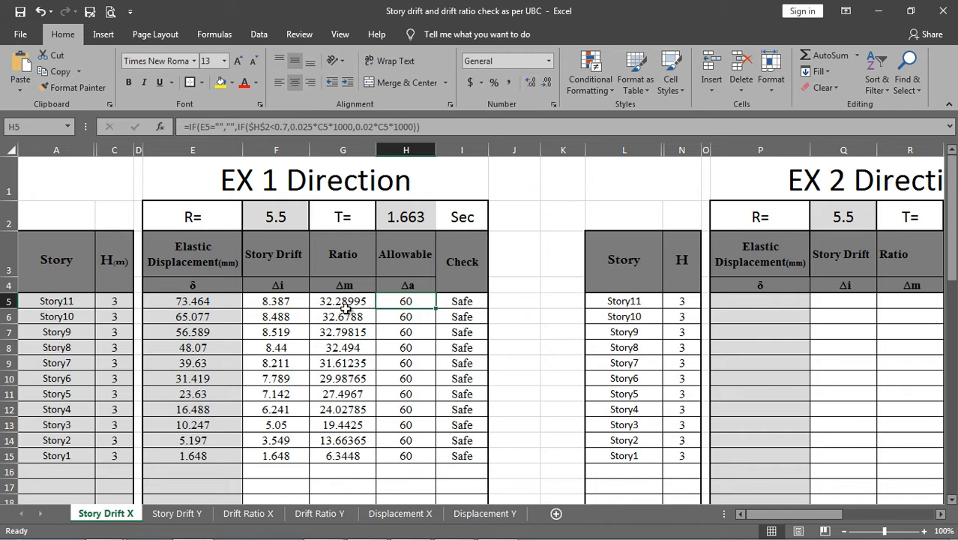
left_click(465, 303)
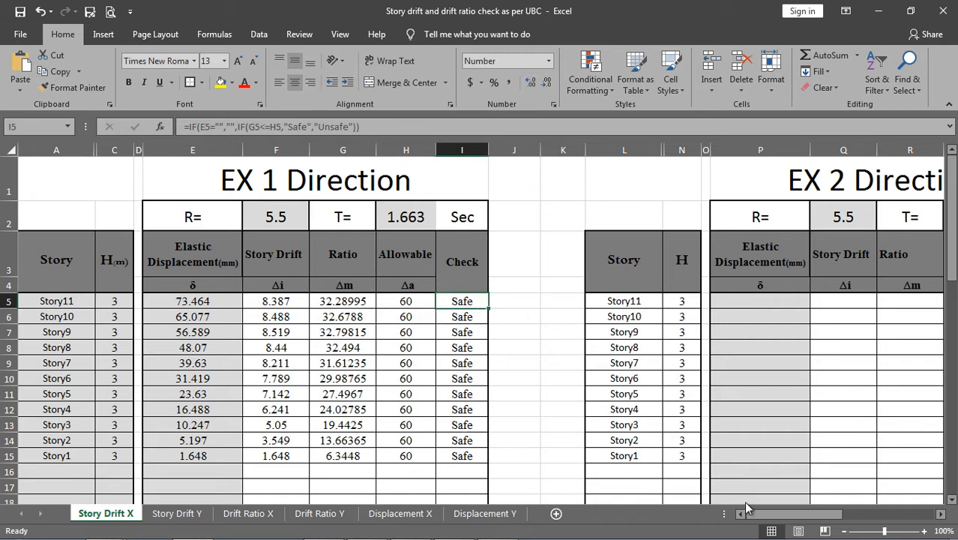
Switch to ETABS and filter the Diaphragm Center of Mass Displacements table to load case EQ-x.
left_click_drag(748, 514, 777, 516)
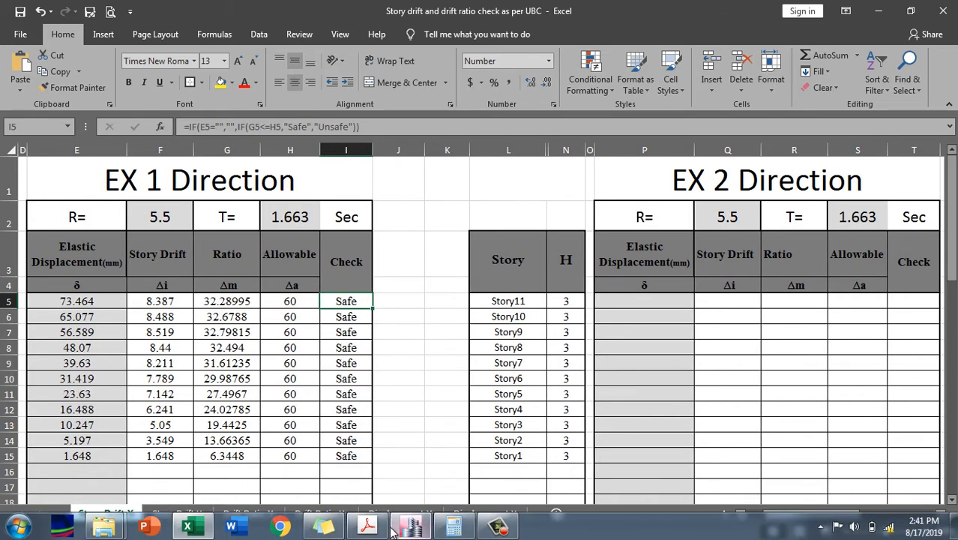
left_click(412, 534)
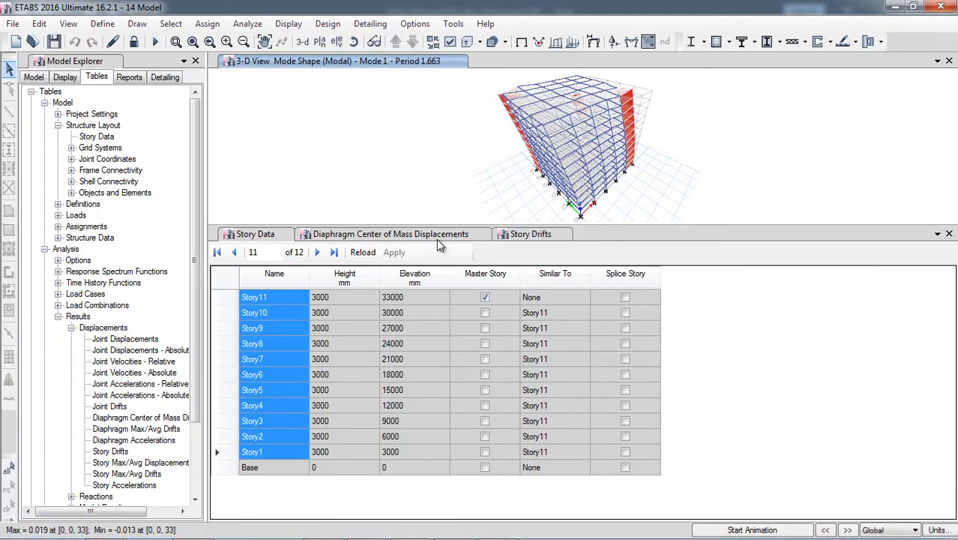
left_click(411, 234)
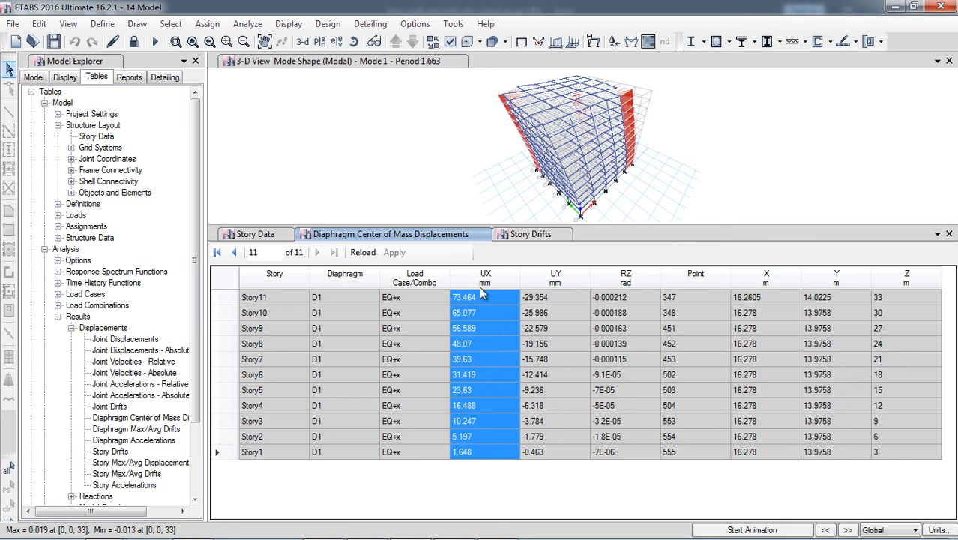
right_click(411, 280)
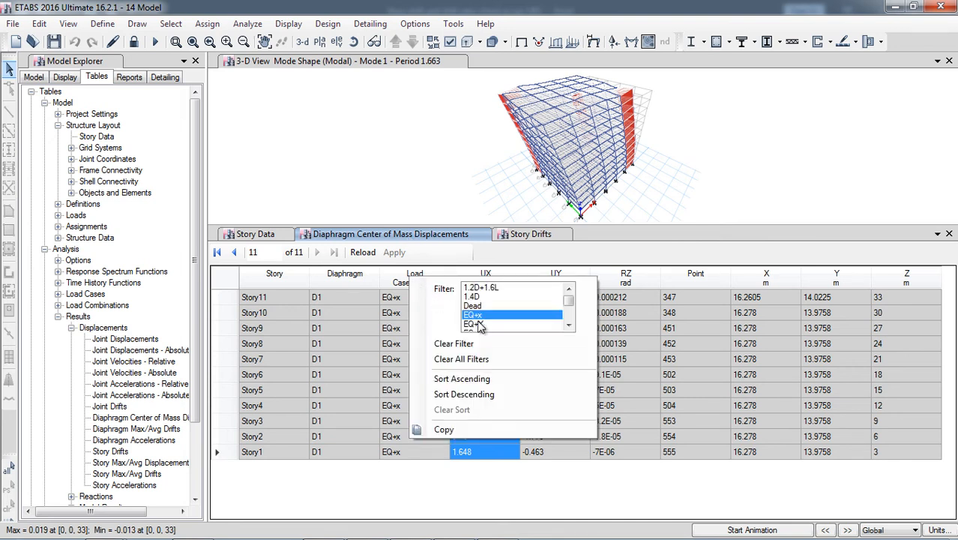
left_click(569, 325)
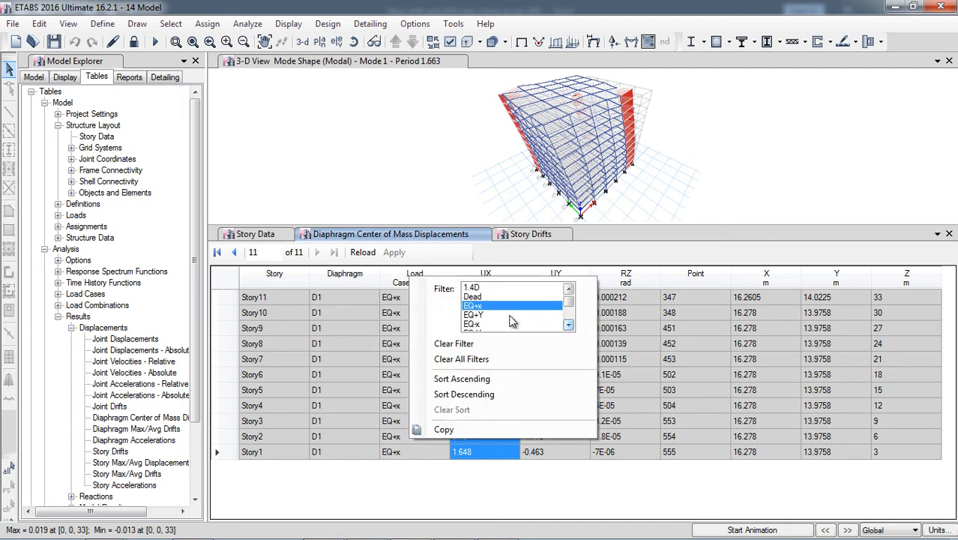
left_click(484, 324)
left_click(485, 481)
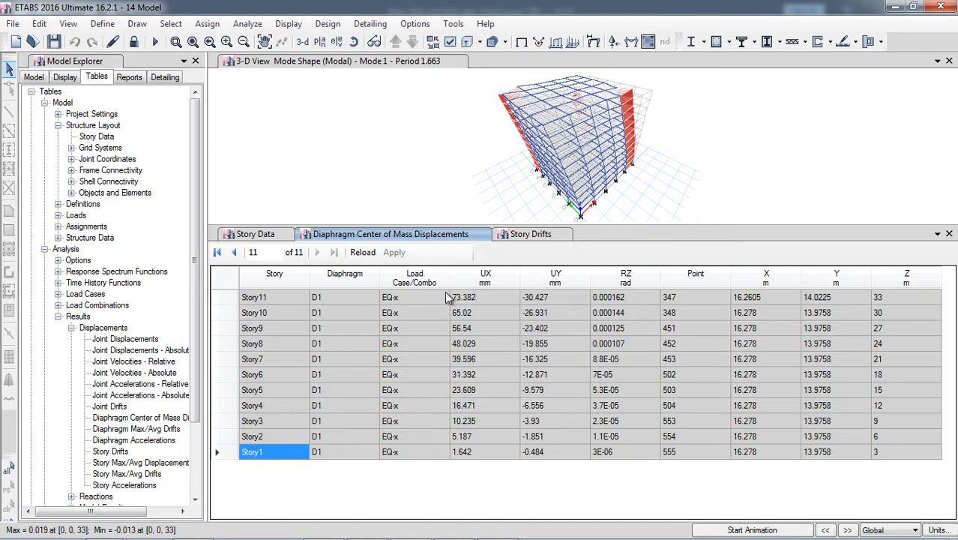
Copy the UX displacements of Story11 to Story1 into the EX 2 Direction displacement column in Excel, starting at P5 with destination formatting.
left_click_drag(480, 298, 480, 448)
key("ctrl+c")
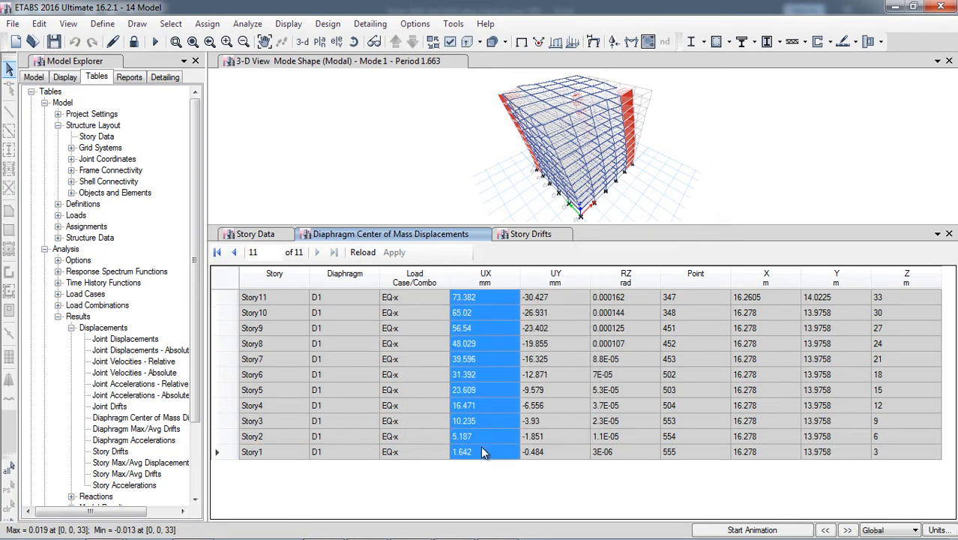
mouse_move(233, 534)
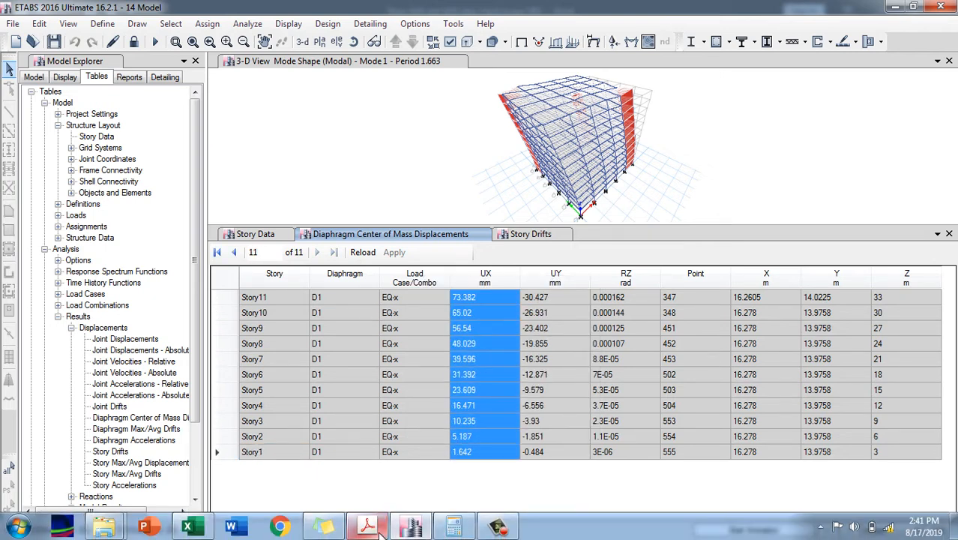
left_click(187, 526)
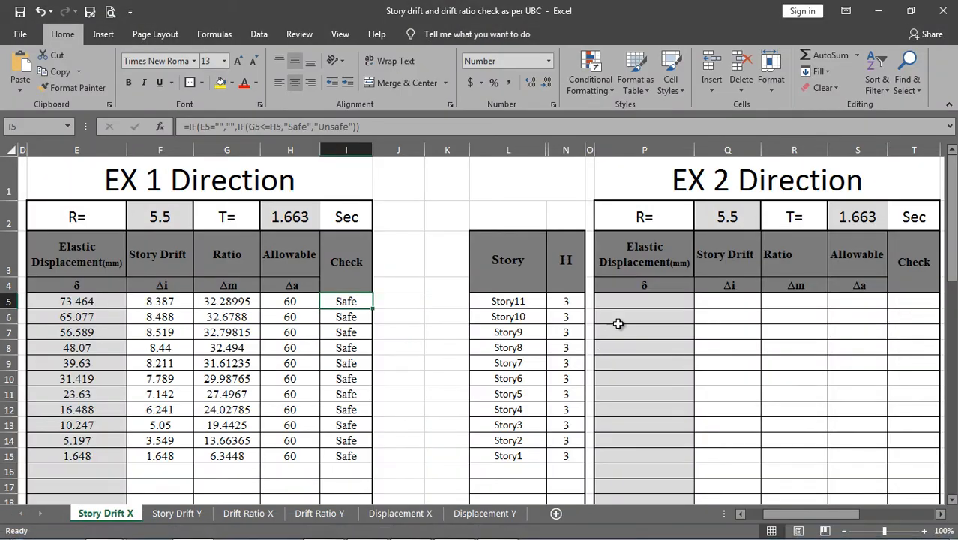
right_click(630, 303)
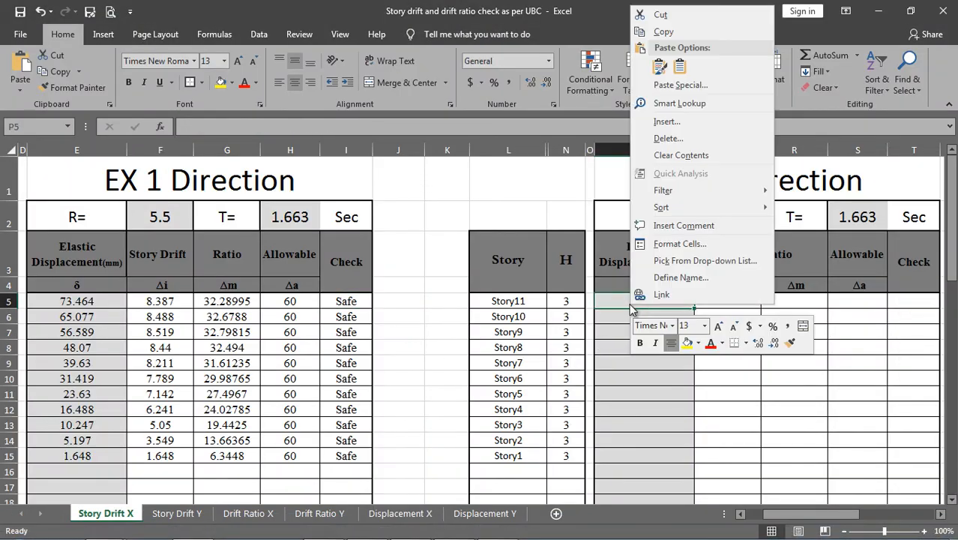
left_click(683, 70)
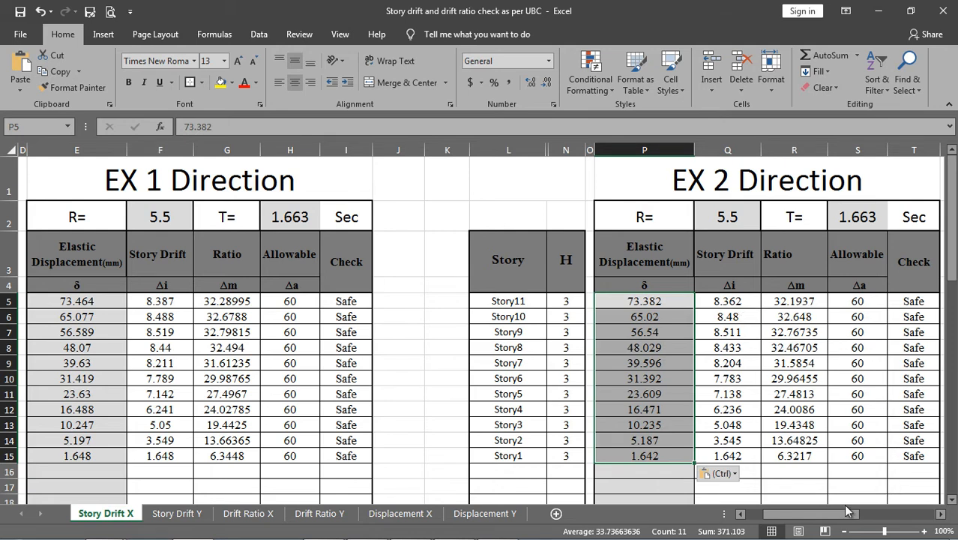
left_click_drag(847, 509, 859, 513)
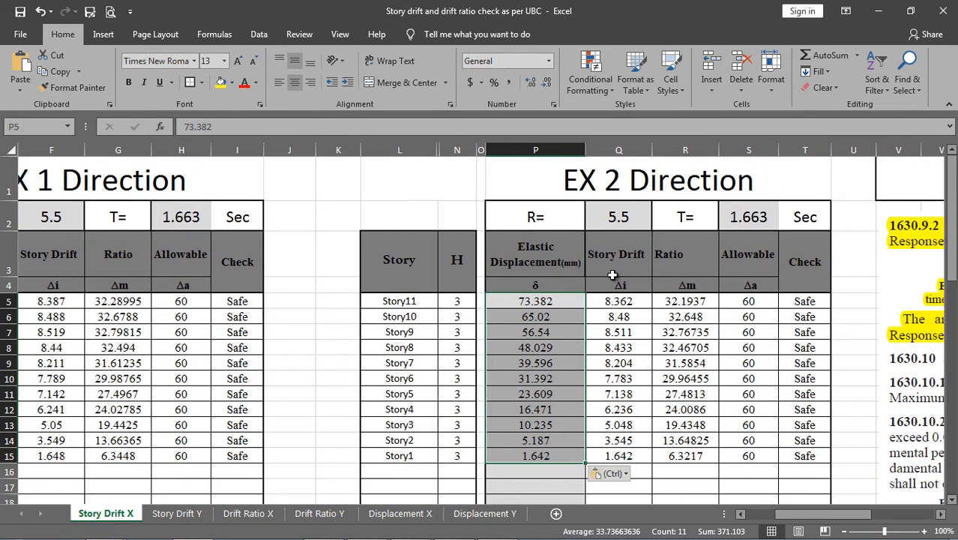
Open the Story Drift Y sheet, then switch to ETABS and filter the diaphragm displacements to load case EQ+Y.
left_click(172, 514)
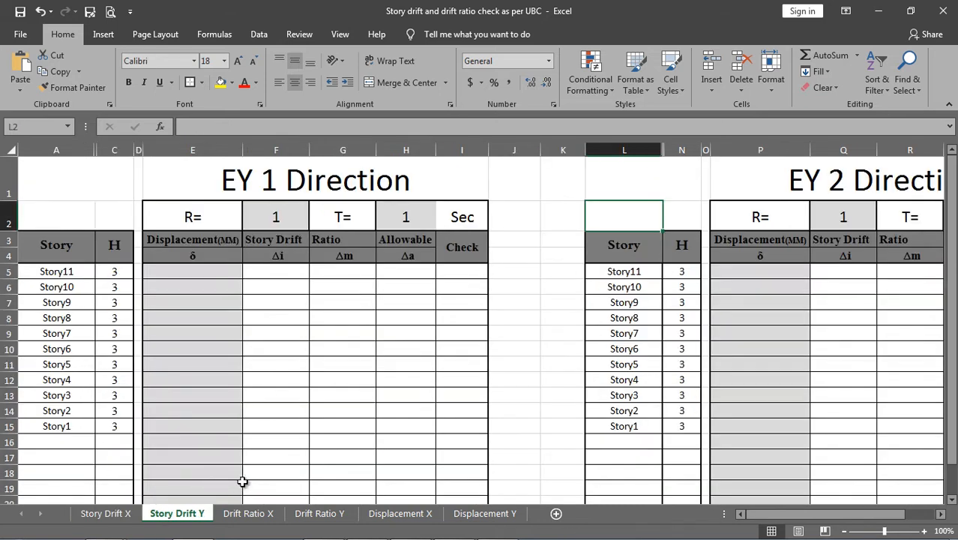
left_click(431, 527)
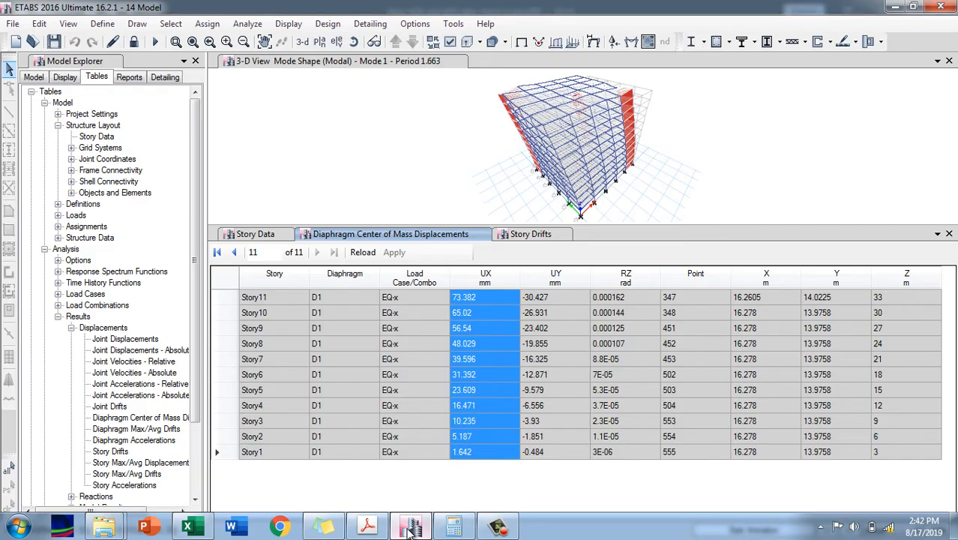
right_click(414, 279)
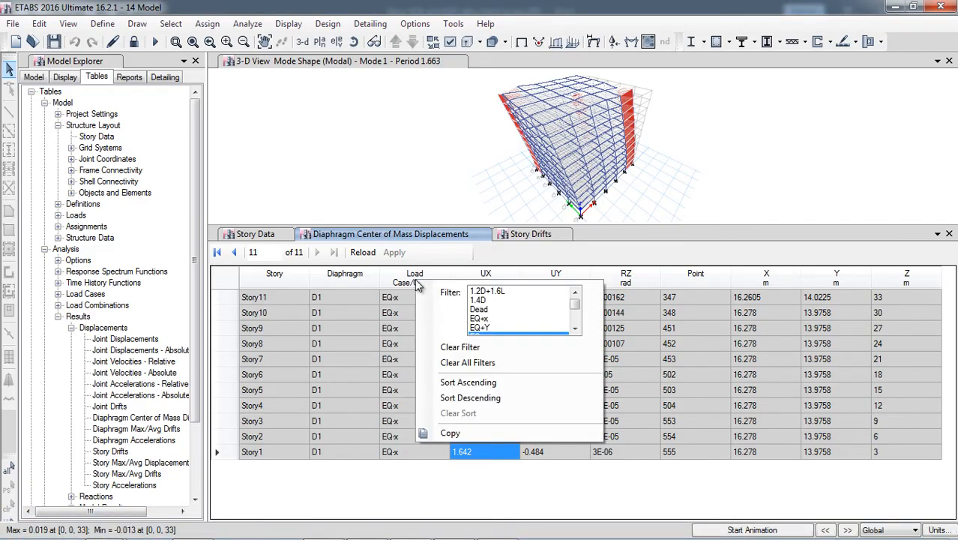
left_click(494, 330)
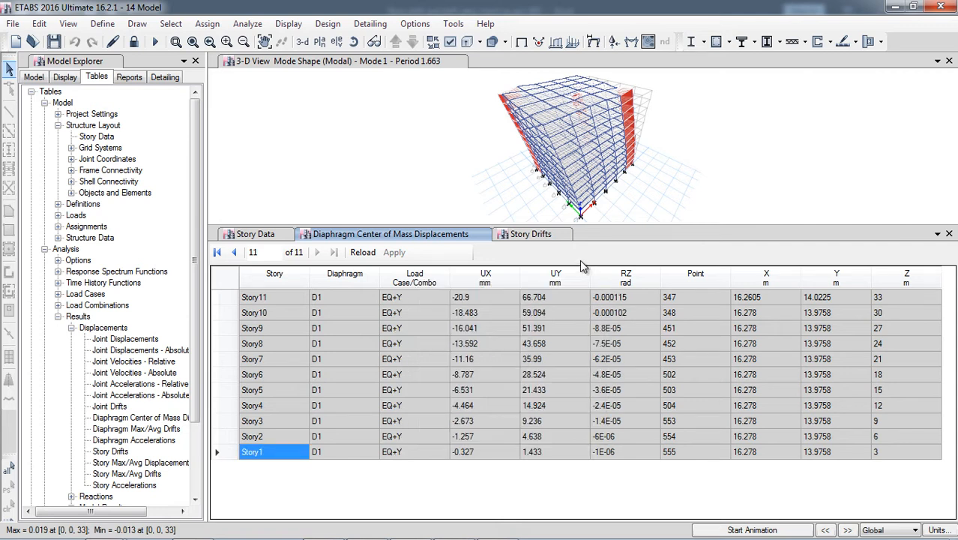
Copy the UY displacements of Story11 to Story1 into the EY 1 Direction displacement column in Excel, starting at E5 with destination formatting.
left_click_drag(551, 299, 544, 438)
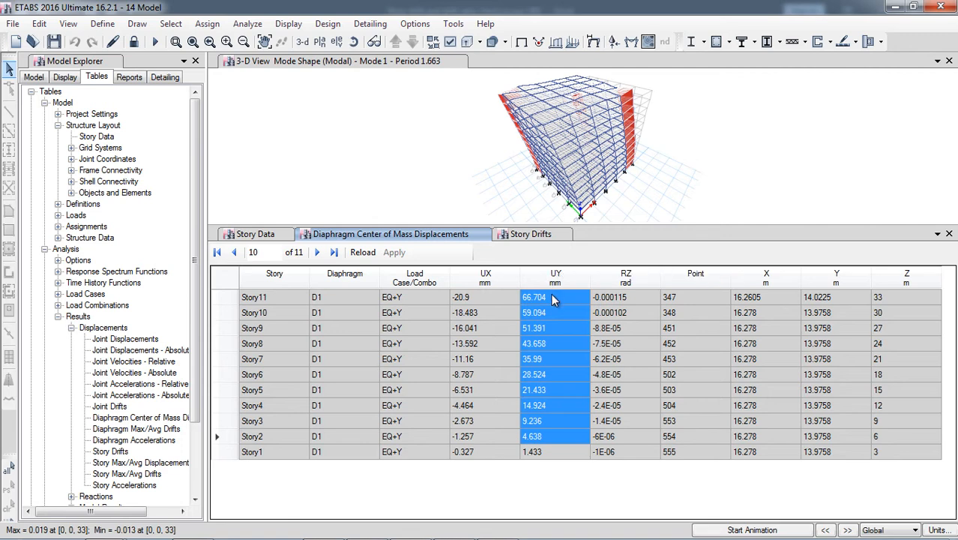
left_click(556, 297)
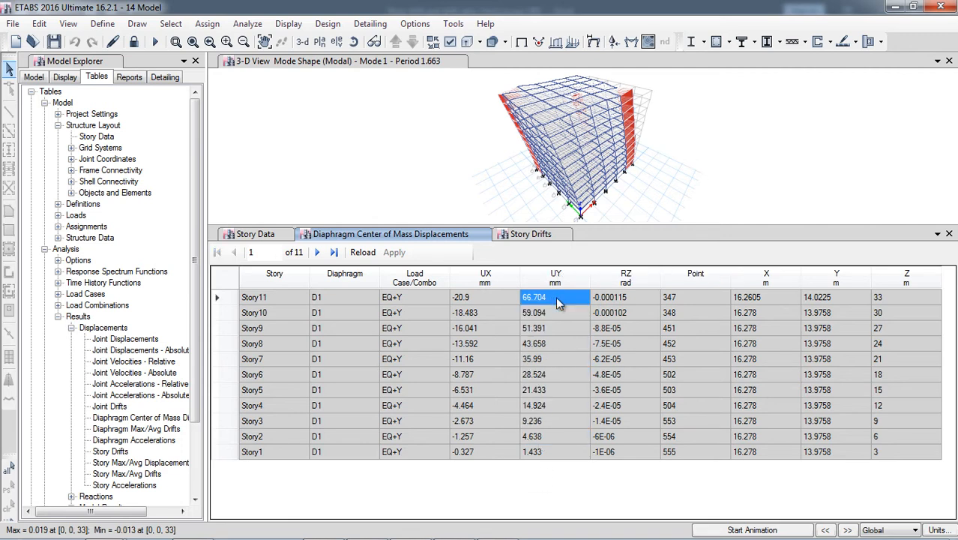
left_click_drag(556, 297, 552, 457)
key("ctrl+c")
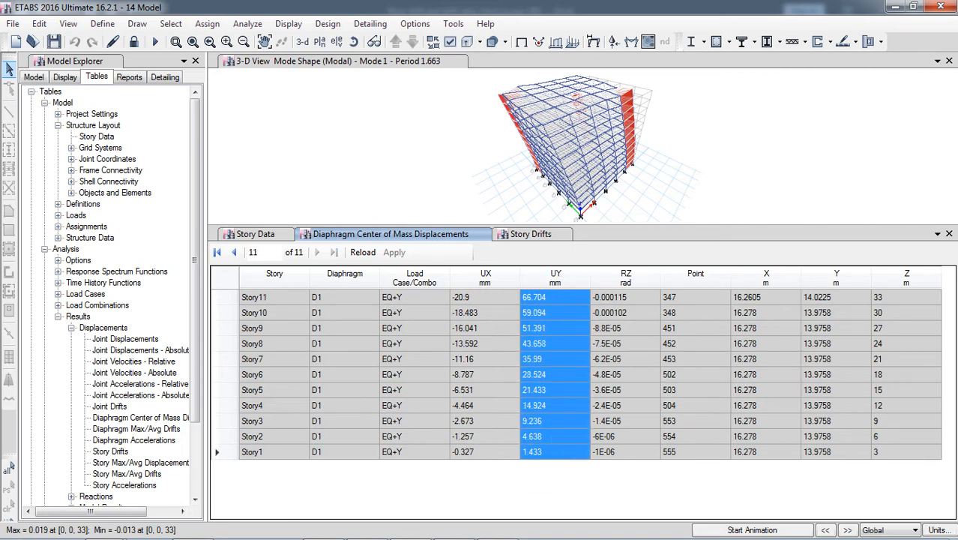
left_click(188, 532)
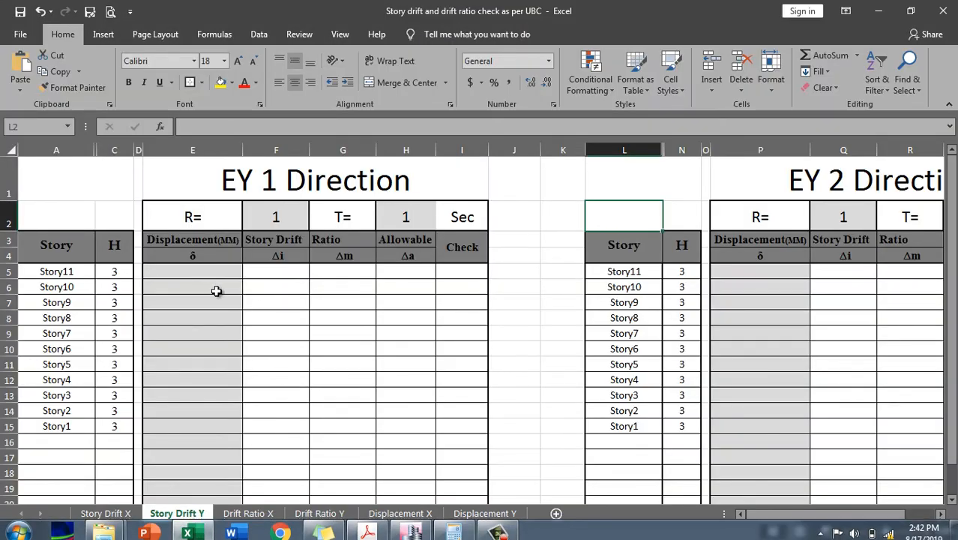
left_click(196, 271)
right_click(197, 271)
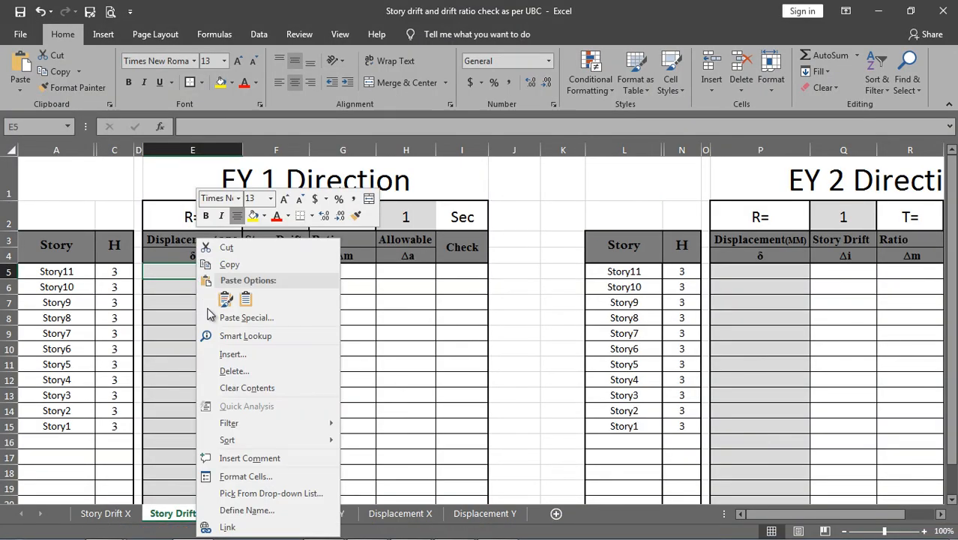
left_click(246, 300)
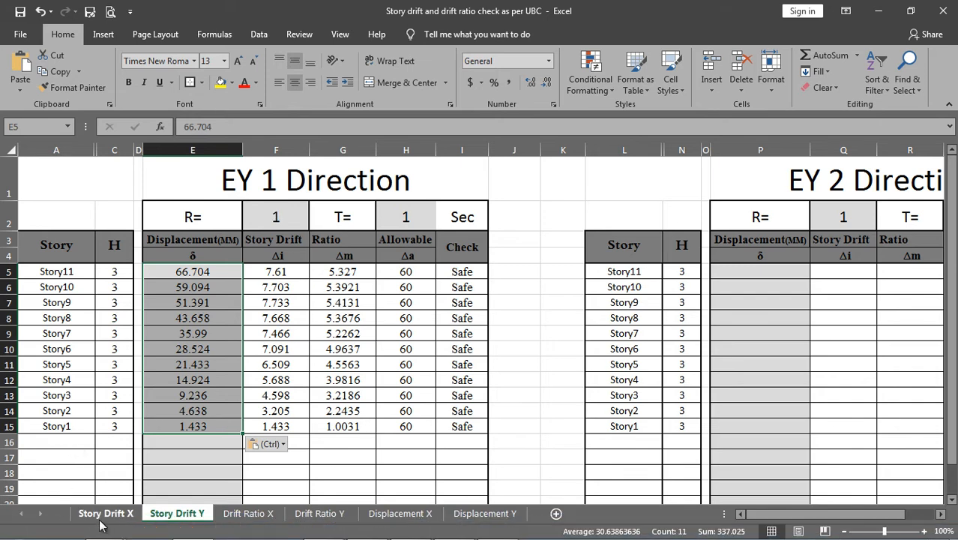
On the Story Drift Y sheet, set the EY 1 Direction R to 5.5 and T to 1.663 sec.
left_click(105, 514)
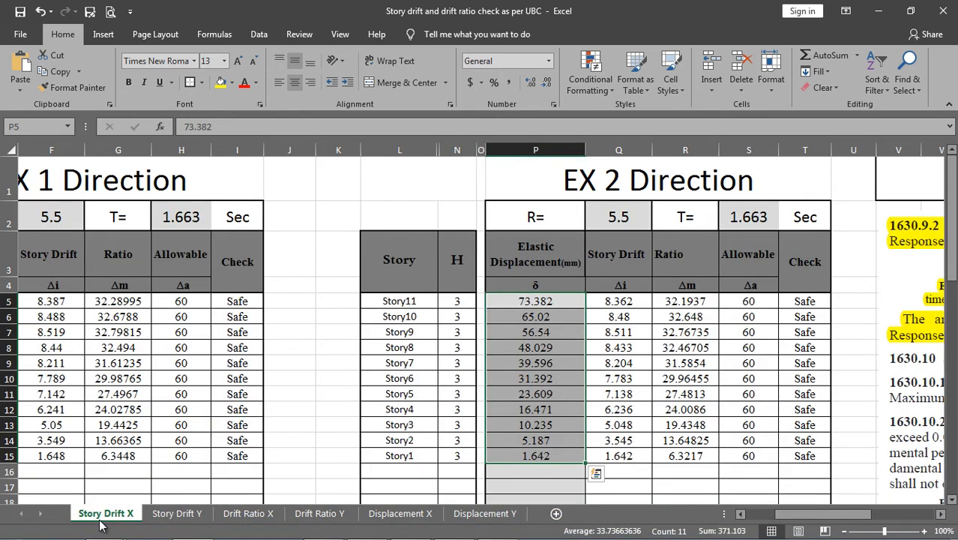
left_click(189, 513)
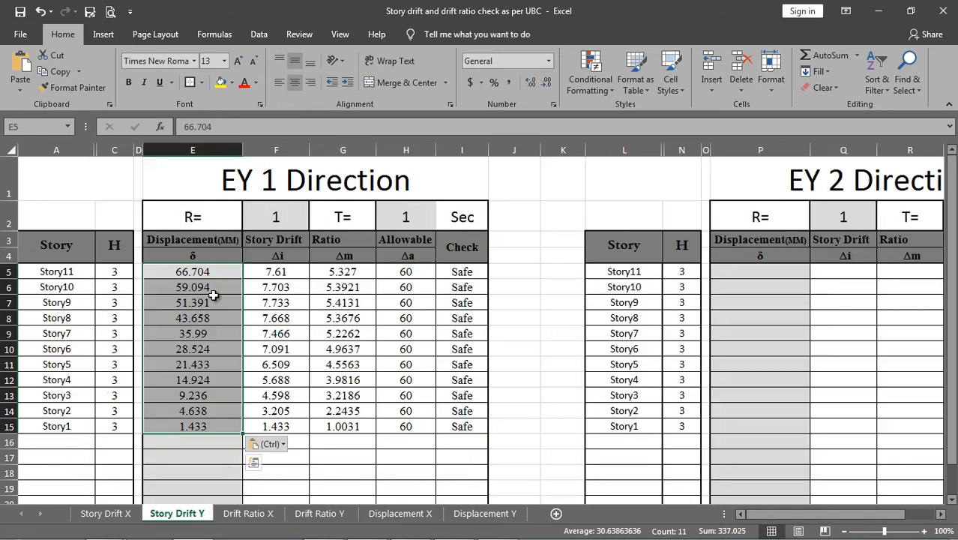
left_click(287, 223)
type("5.5")
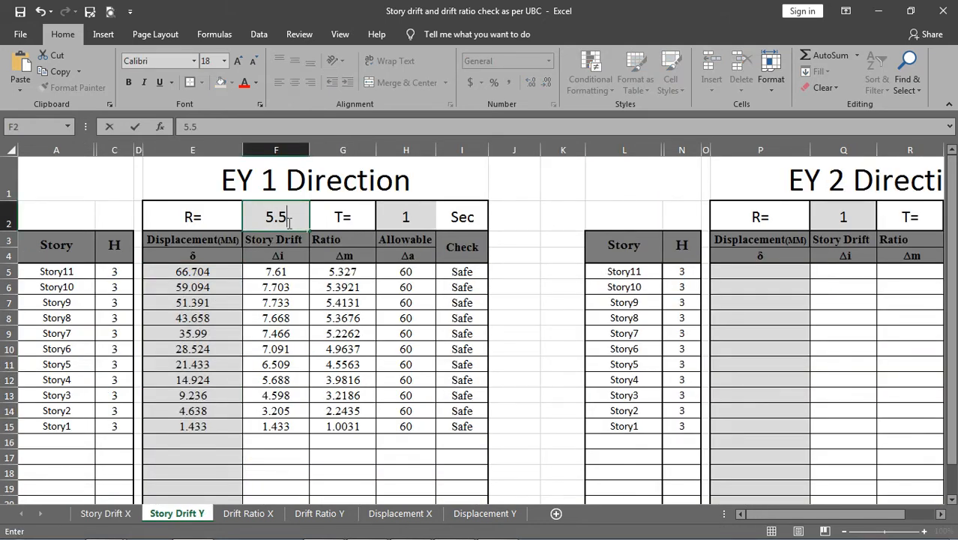
key("Tab")
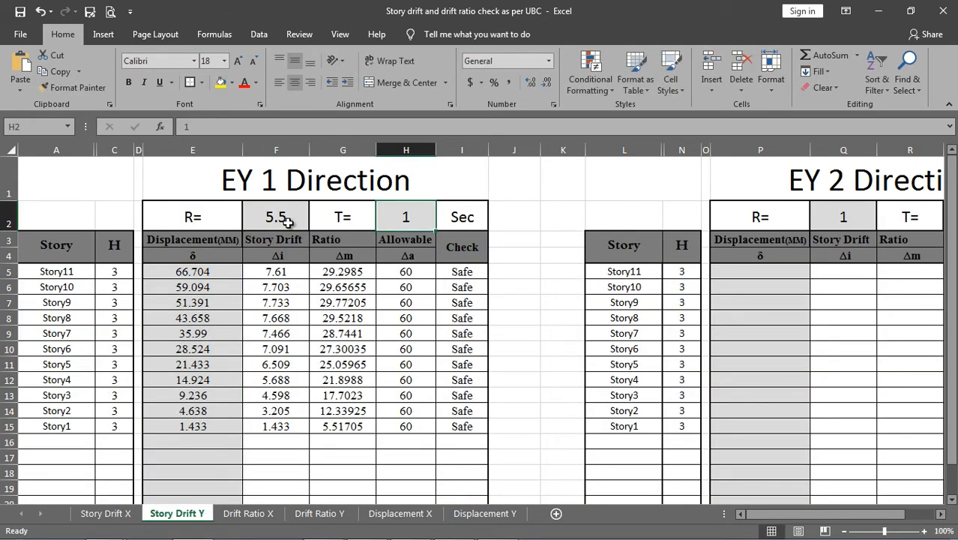
type("1.66")
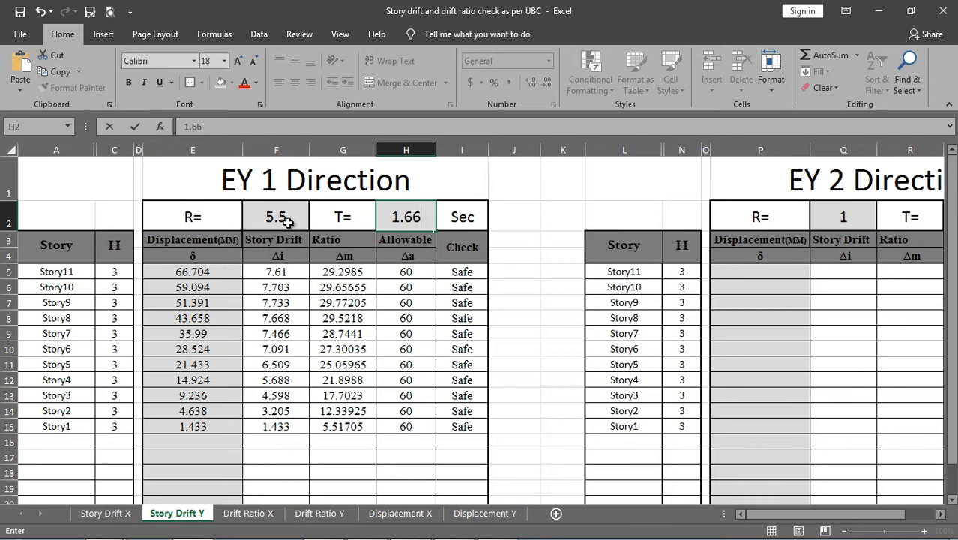
type("3")
key("Return")
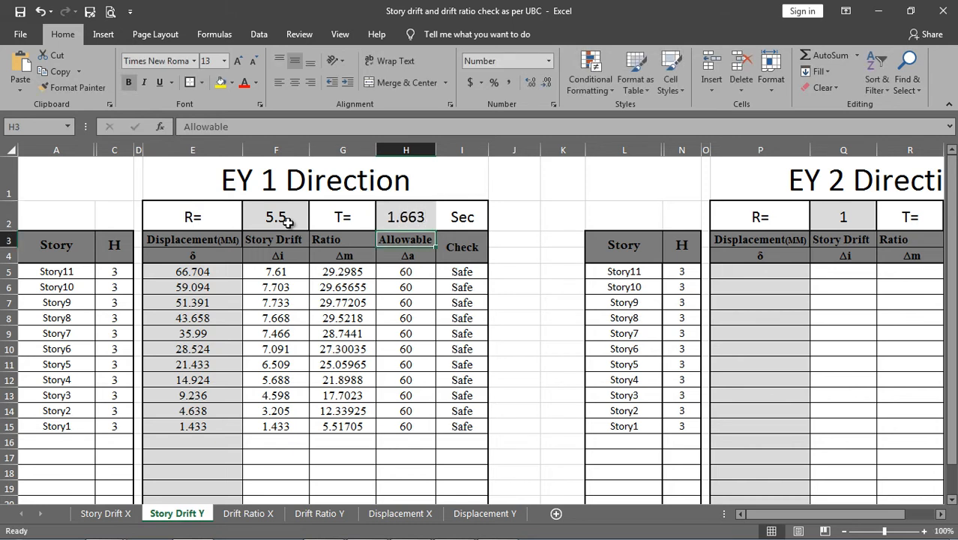
Copy the EY 1 Direction R value into the EY 2 Direction R cell, Q2.
left_click(267, 216)
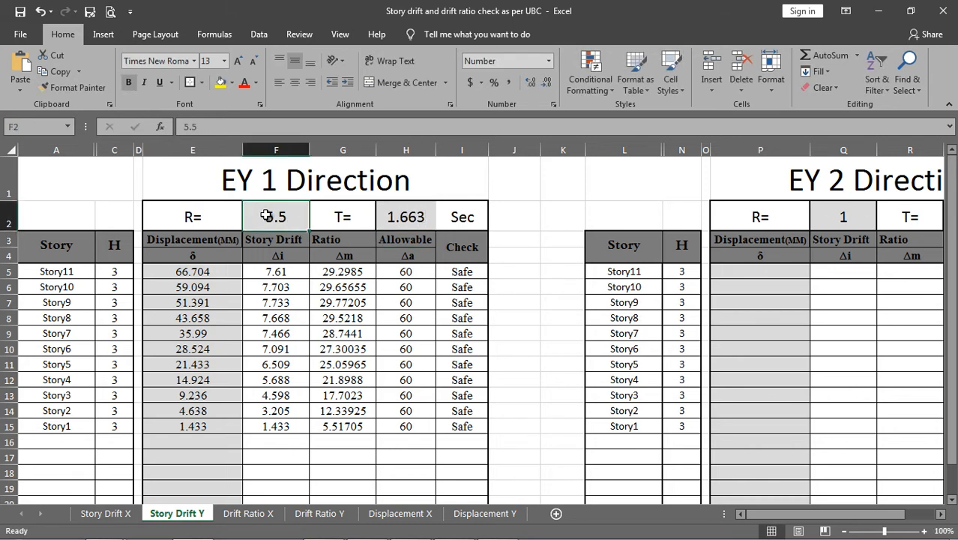
key("ctrl+c")
left_click(823, 219)
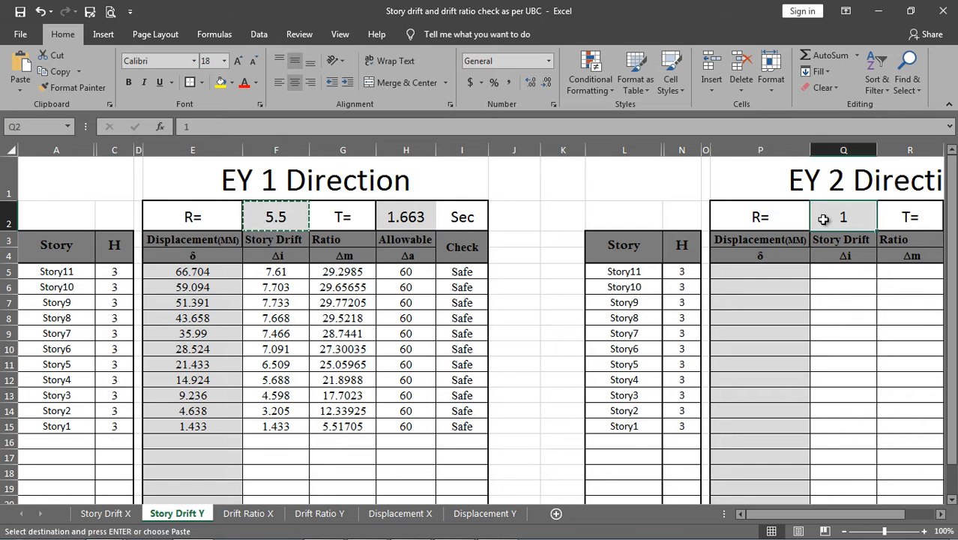
key("ctrl+v")
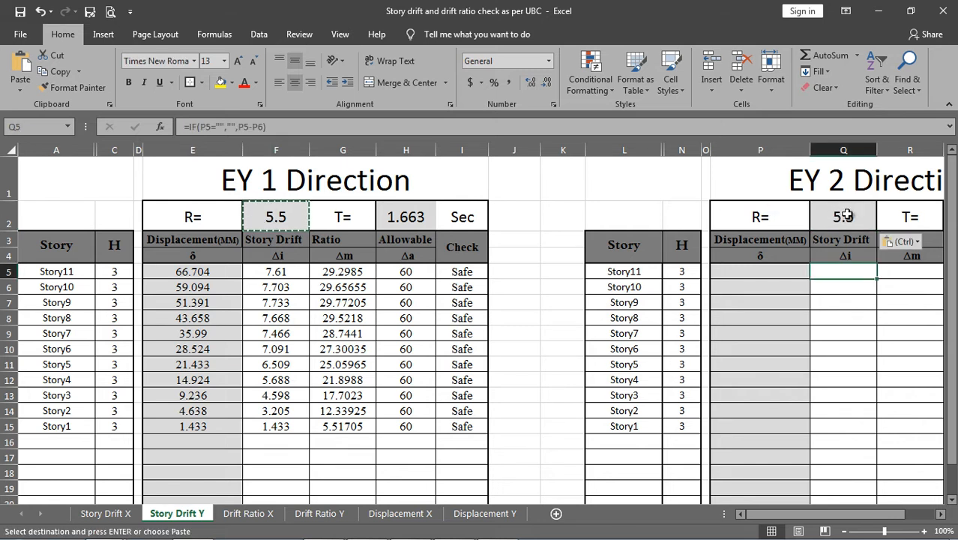
key("Escape")
Link the EY 2 Direction R cell to the EY 1 Direction R value with the formula =F2 in Q2.
type("=")
key("Left")
key("Left")
key("Left")
key("Left")
key("Left")
key("Left")
key("Left")
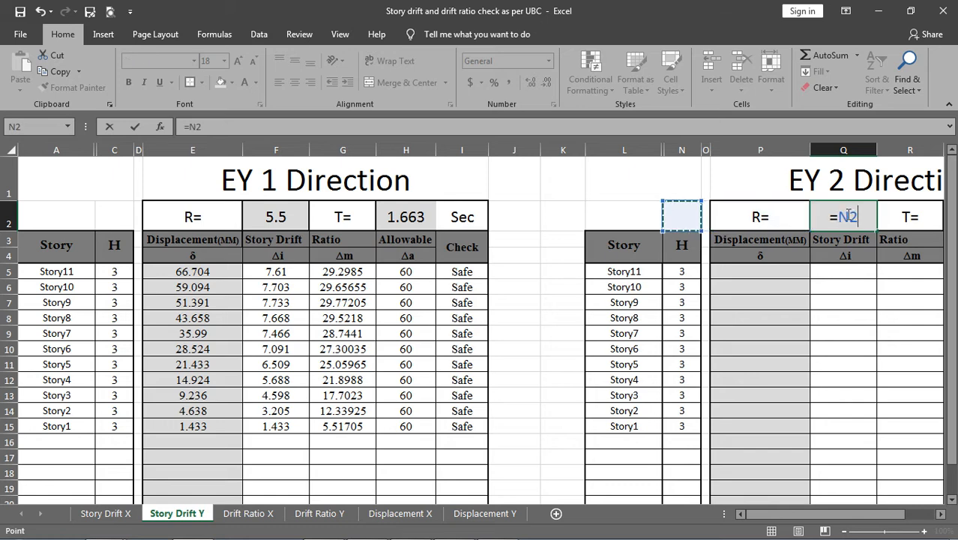
key("Left")
key("Left")
key("Left")
key("Left")
key("Left")
key("Right")
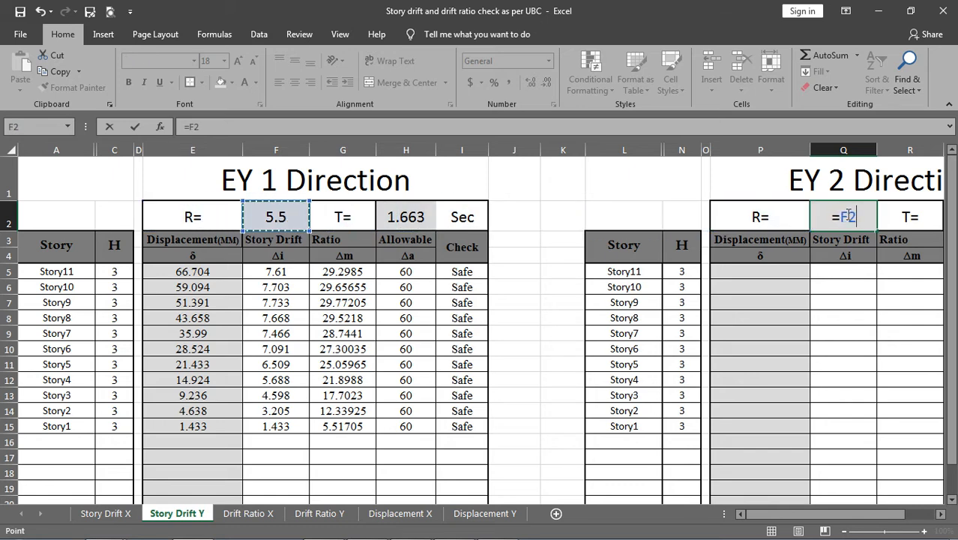
key("Return")
Link the EY 2 Direction period T in S2 to the EY 1 Direction period in H2 with a formula.
key("Right")
key("Right")
key("Right")
key("Up")
key("Left")
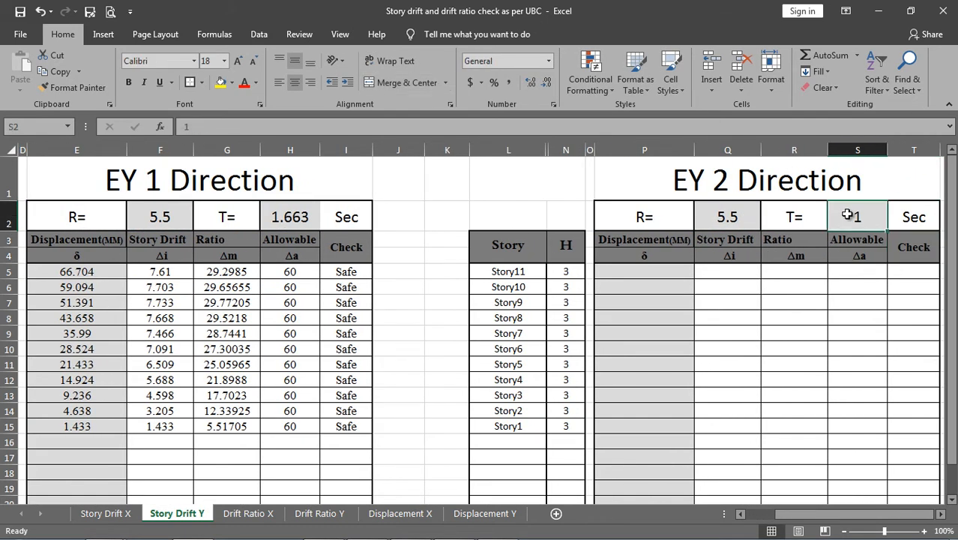
key("Up")
left_click(847, 215)
type("=")
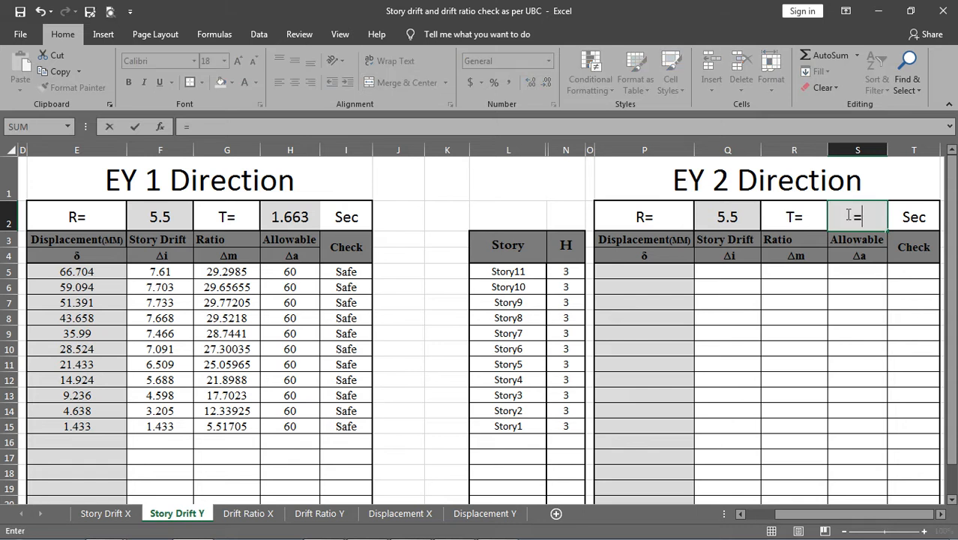
key("Left")
key("Left")
key("Left")
key("Left")
key("Left")
key("Left")
key("Left")
key("Left")
key("Left")
key("Left")
key("Left")
key("Left")
key("Right")
key("Return")
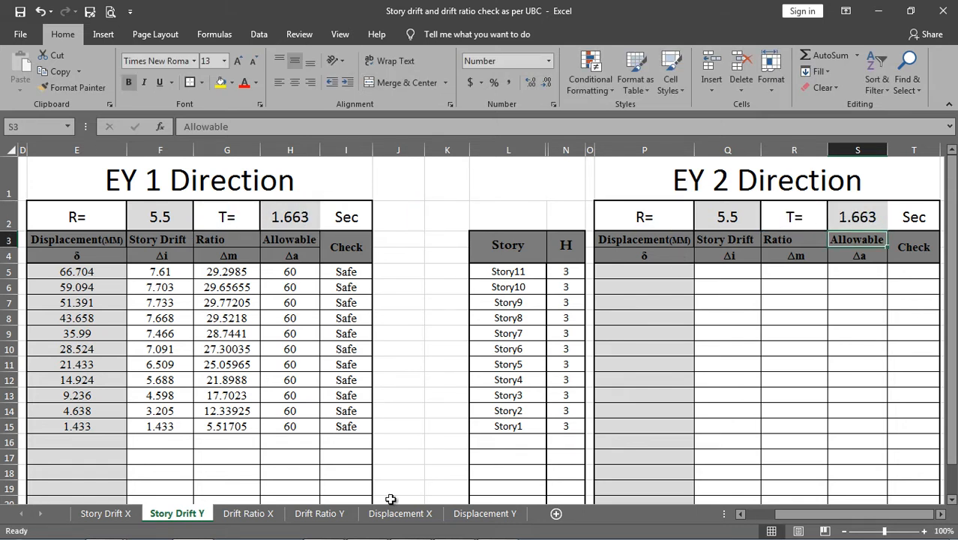
Switch to ETABS and filter the Diaphragm Center of Mass Displacements table to load case EQ-Y.
mouse_move(410, 531)
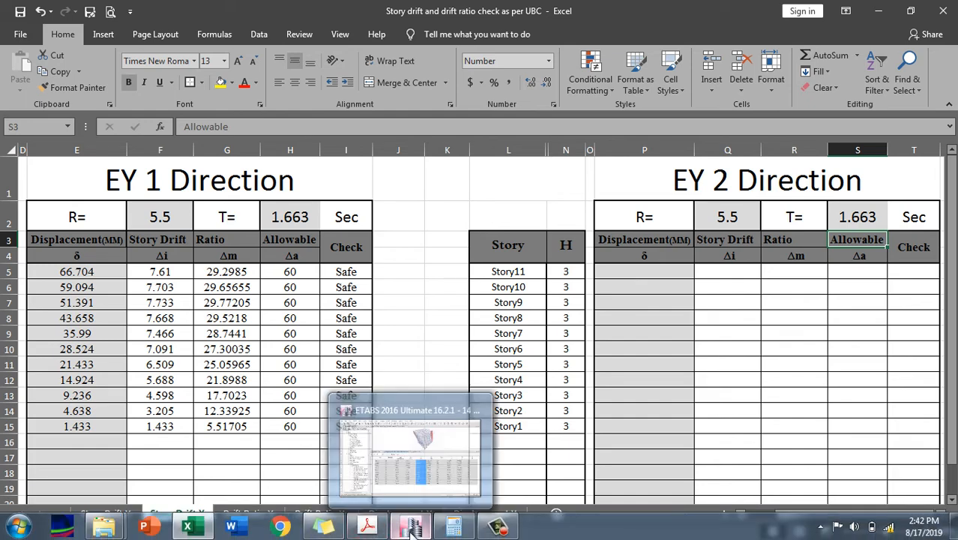
left_click(420, 449)
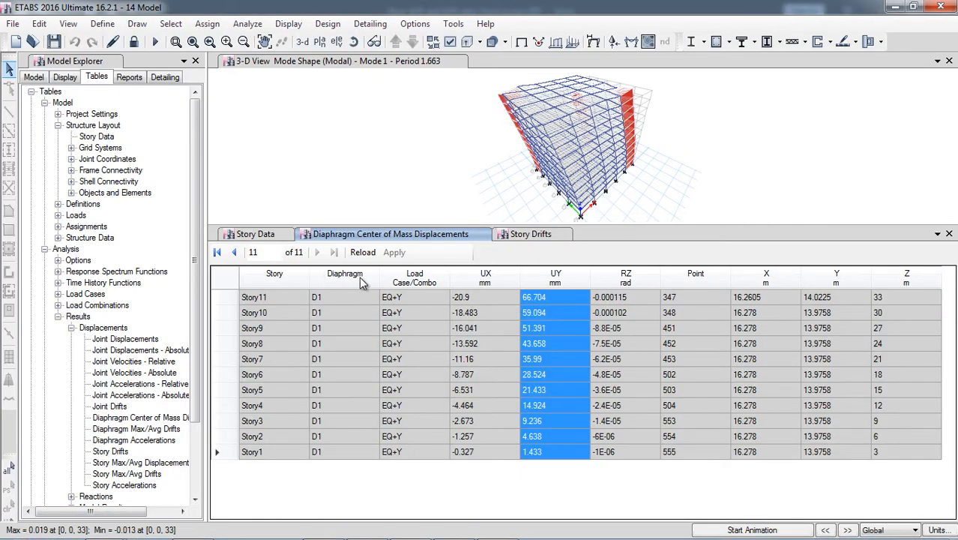
left_click(408, 284)
left_click(563, 333)
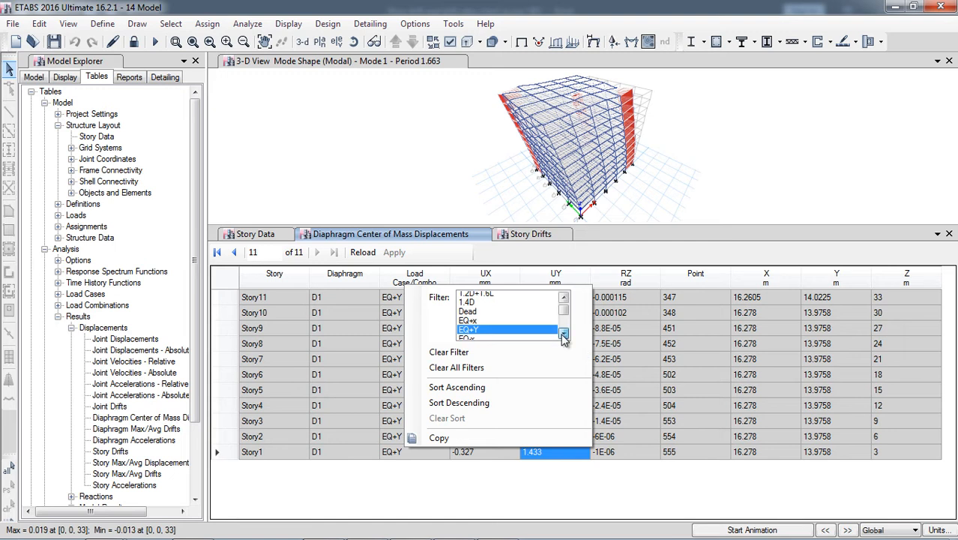
left_click(563, 333)
left_click(563, 333)
left_click(474, 324)
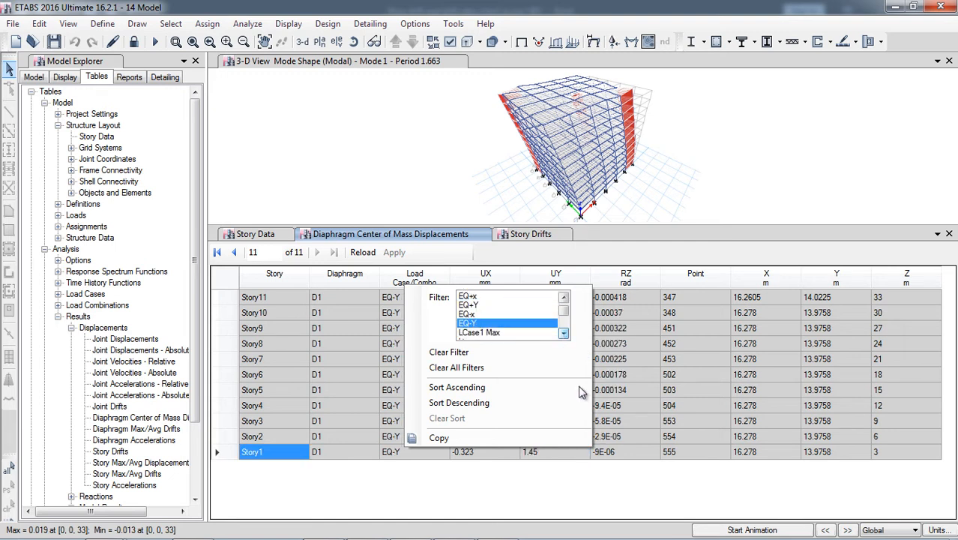
Copy the UY displacements of Story11 to Story1 into the EY 2 Direction displacement column in Excel, starting at P5 with destination formatting.
left_click_drag(544, 300, 545, 450)
right_click(599, 383)
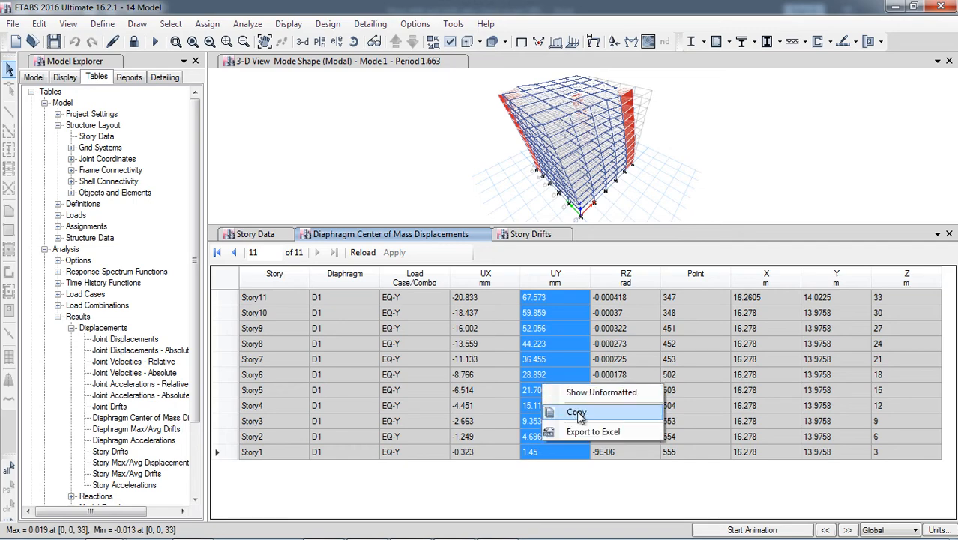
left_click(633, 412)
left_click(190, 527)
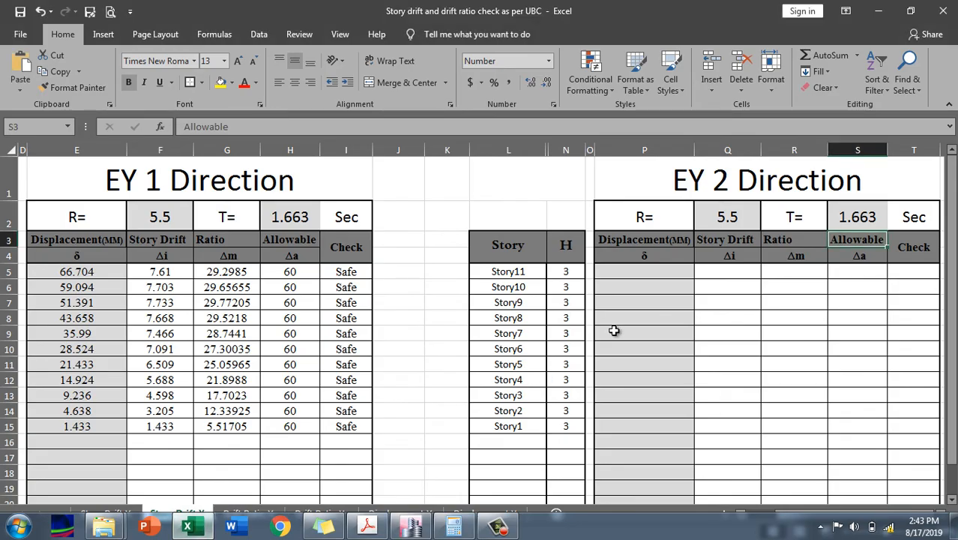
left_click(638, 276)
right_click(638, 276)
left_click(663, 303)
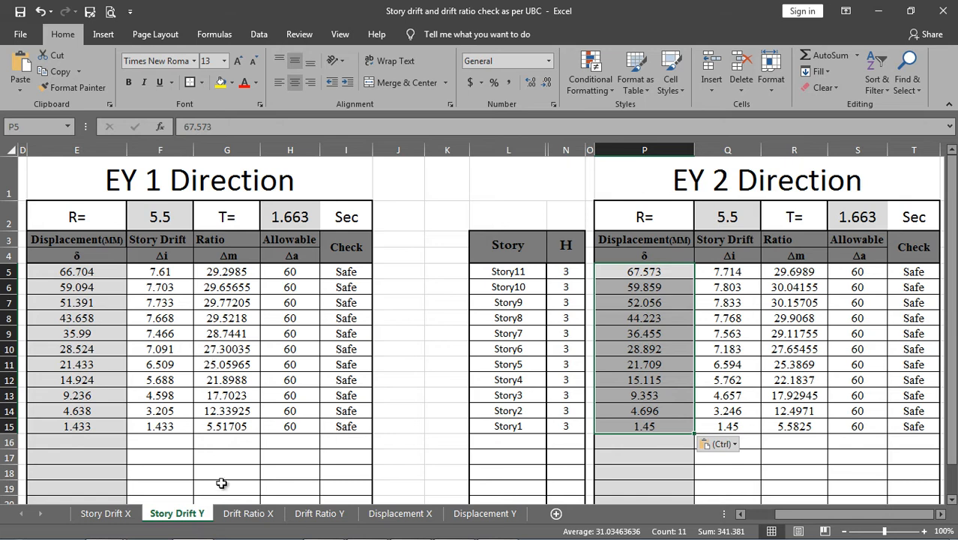
Examine the drift ratio and allowable formulas on Drift Ratio X against the Story Drift X data, and review the Drift Ratio Y sheet.
left_click(239, 520)
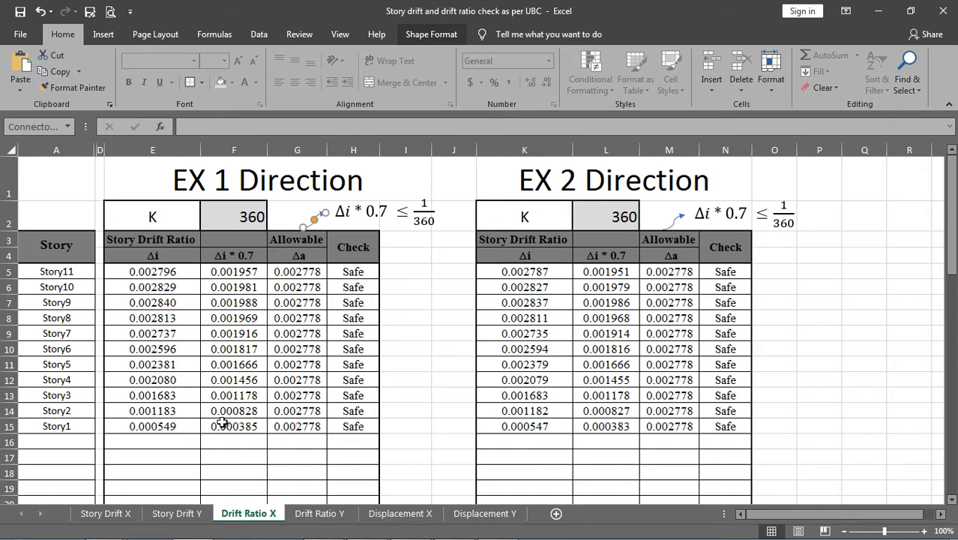
left_click(148, 273)
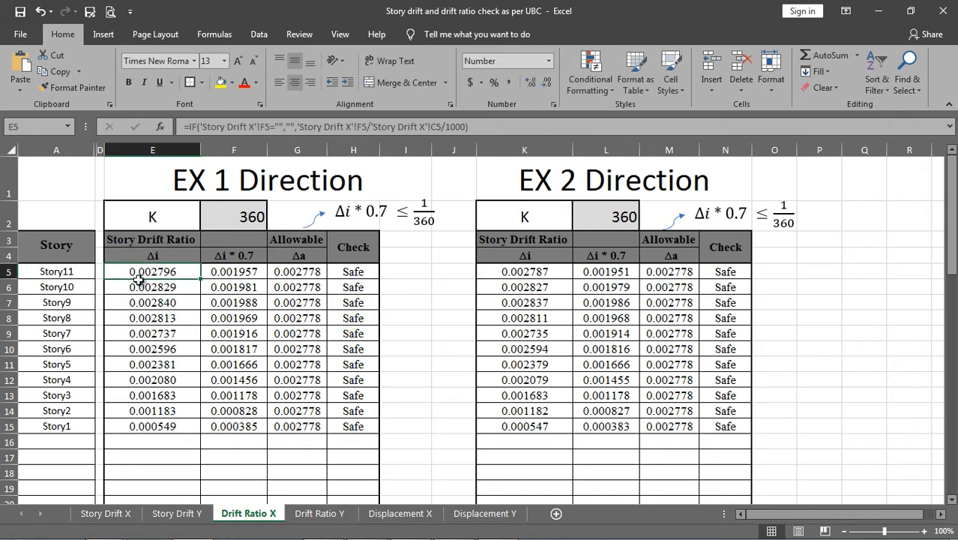
left_click(109, 514)
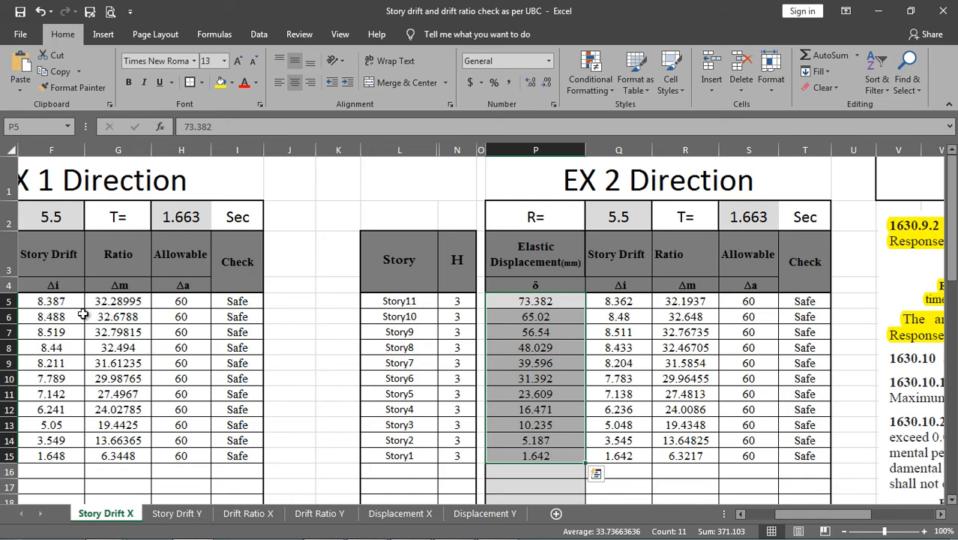
left_click(257, 514)
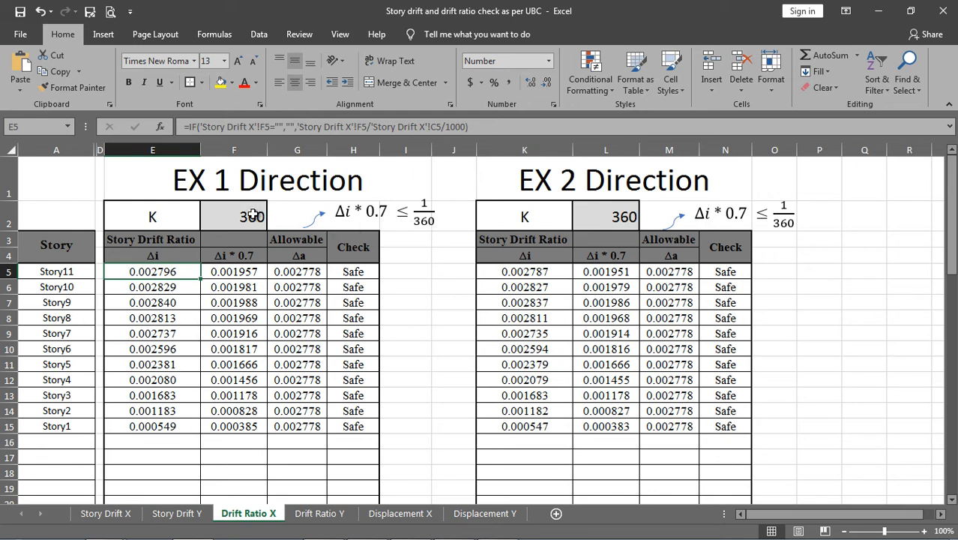
left_click(305, 273)
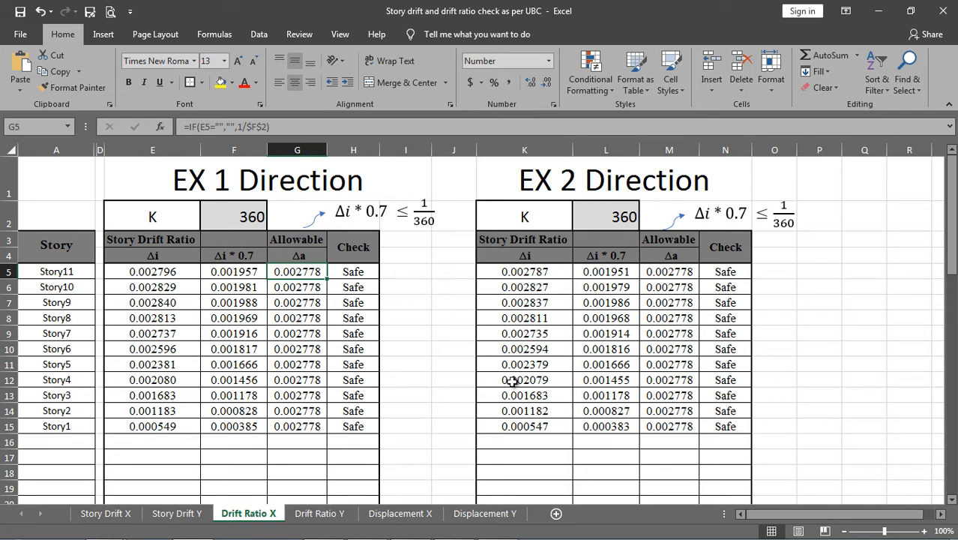
left_click(314, 514)
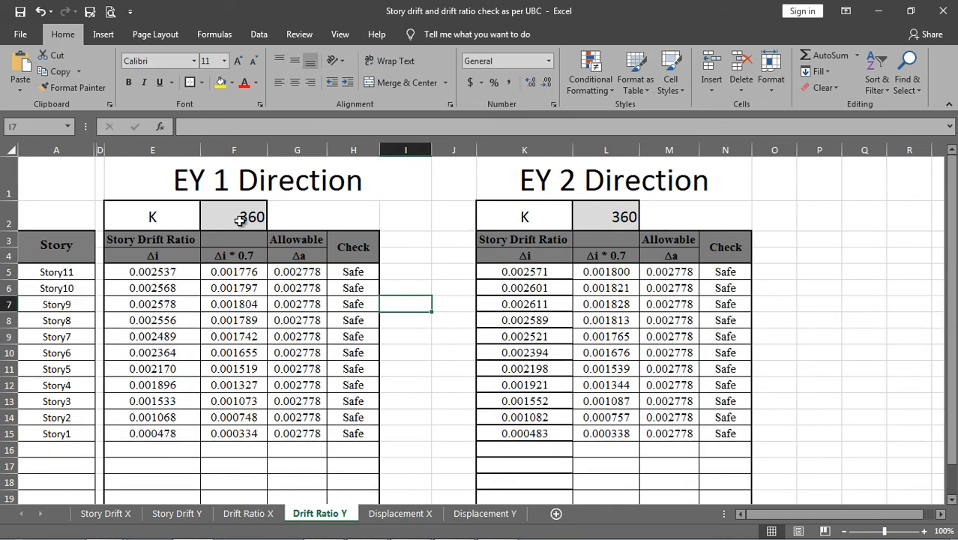
Examine the EX 1 displacement and allowable formulas on Displacement X against the Story Drift X data, and open the Displacement Y sheet.
left_click(397, 513)
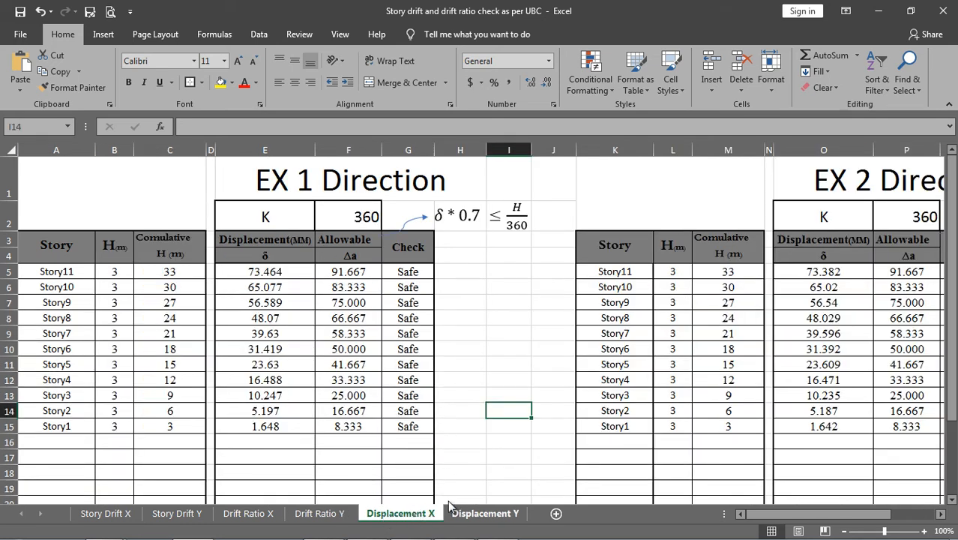
left_click(269, 275)
left_click(266, 288)
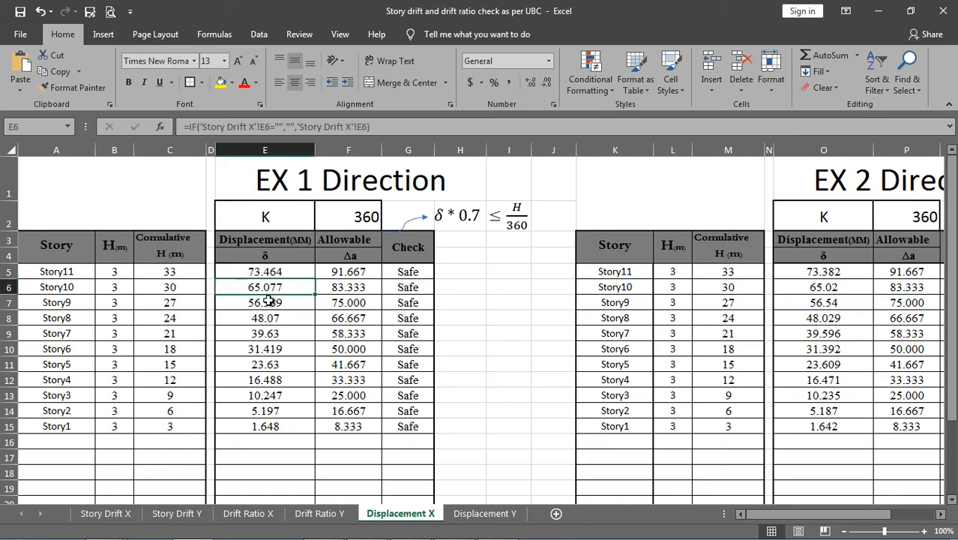
left_click(267, 301)
left_click(106, 514)
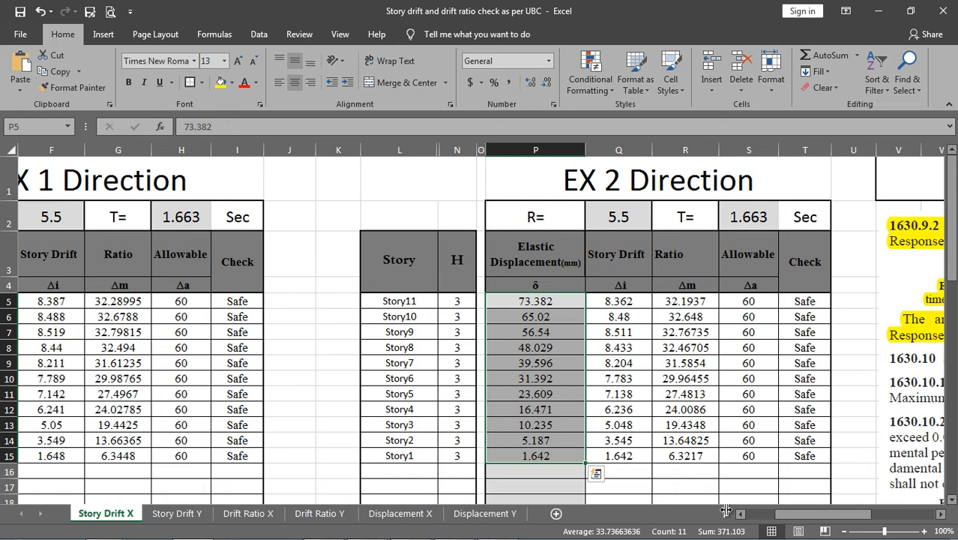
left_click(758, 514)
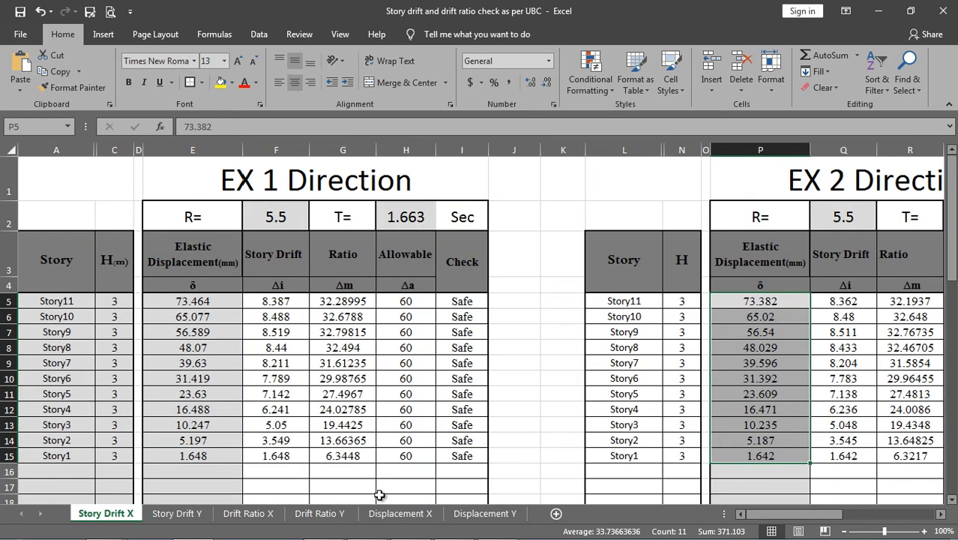
left_click(400, 513)
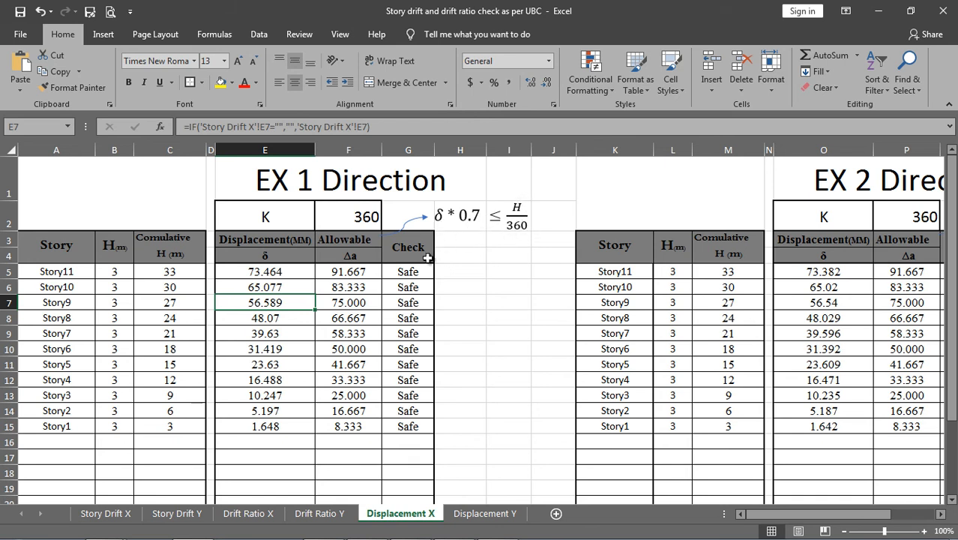
left_click(350, 269)
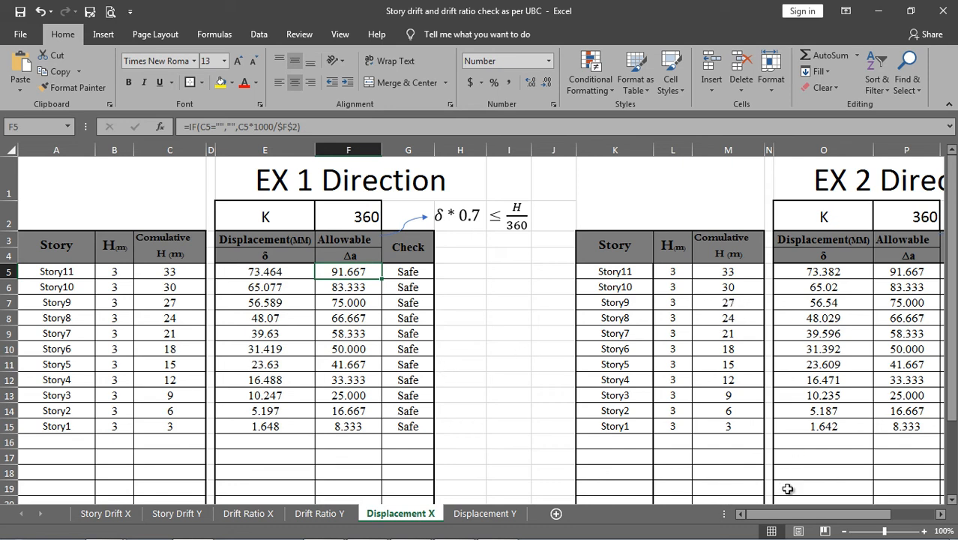
left_click(471, 515)
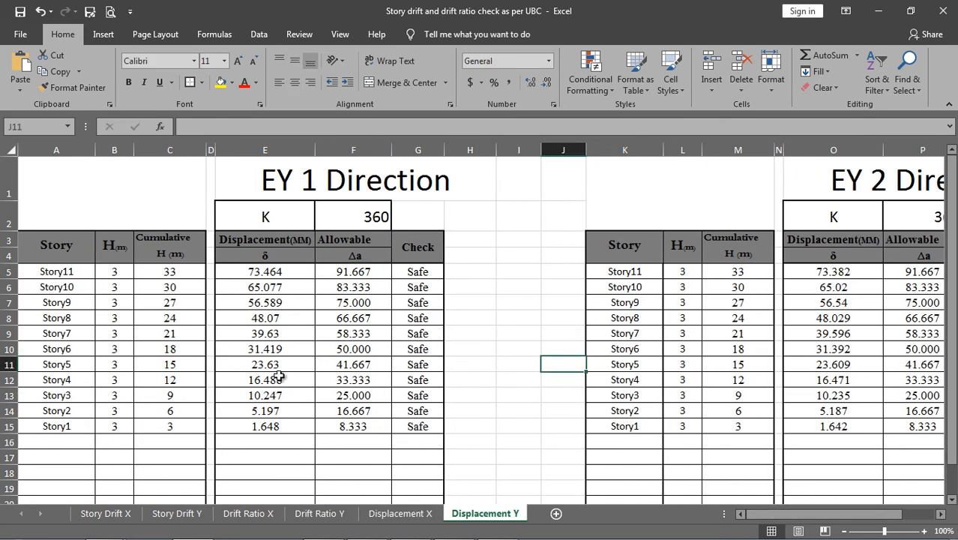